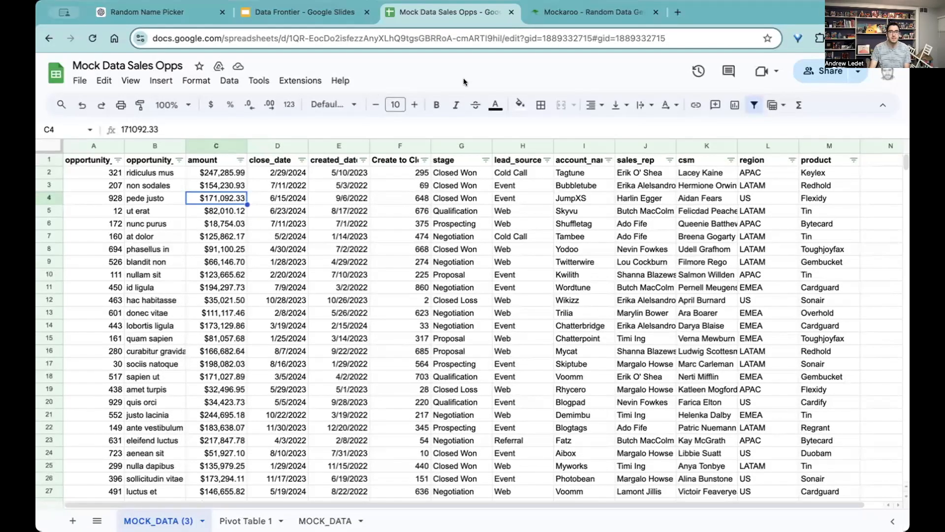
Switch to the Mockaroo page, examine the field definitions of the mock data schema, and return to the Mock Data Sales Opps spreadsheet
{"action": "left_click", "coordinate": [548, 10]}
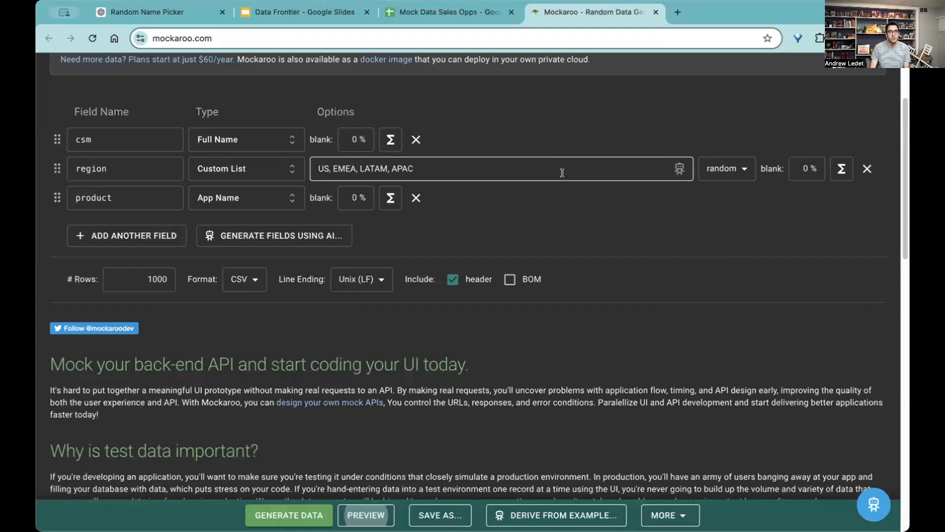
{"action": "scroll", "coordinate": [562, 174], "scroll_direction": "down", "scroll_amount": 8}
{"action": "scroll", "coordinate": [565, 197], "scroll_direction": "up", "scroll_amount": 10}
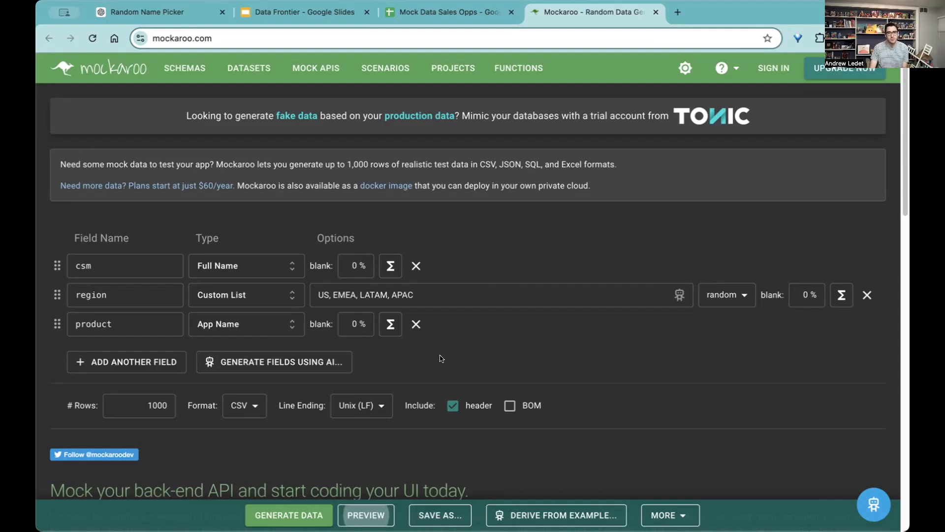
{"action": "left_click", "coordinate": [435, 13]}
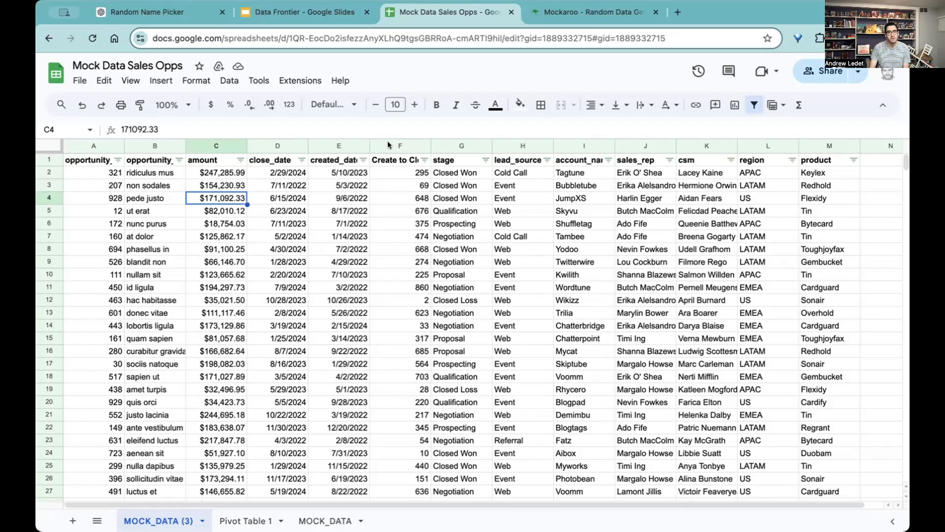
Inspect the Create to Close formula in F2, and remove and recreate the filter on the sales data
{"action": "left_click", "coordinate": [387, 172]}
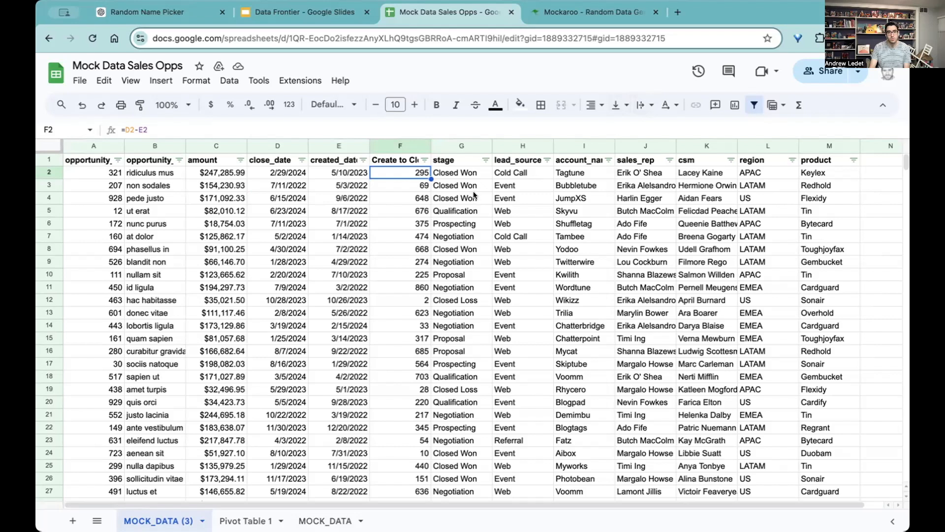
{"action": "left_click", "coordinate": [457, 160]}
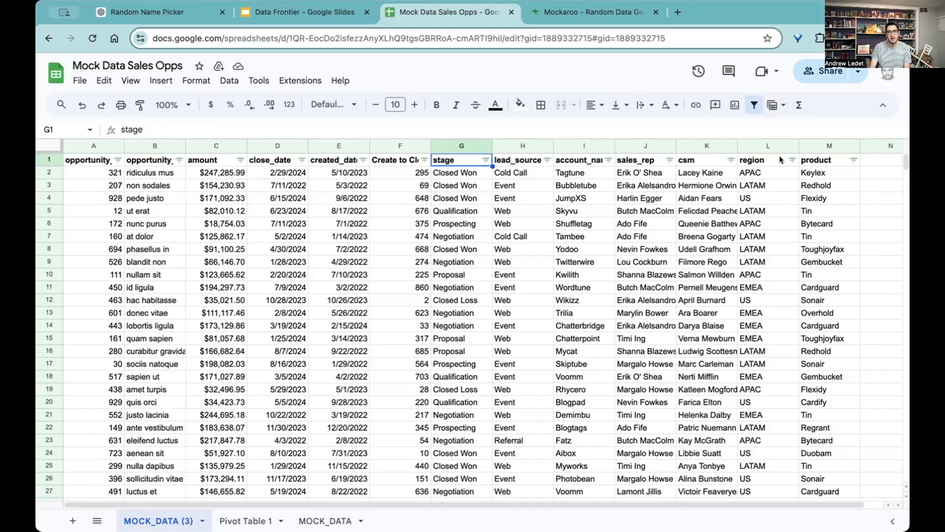
{"action": "left_click", "coordinate": [754, 105]}
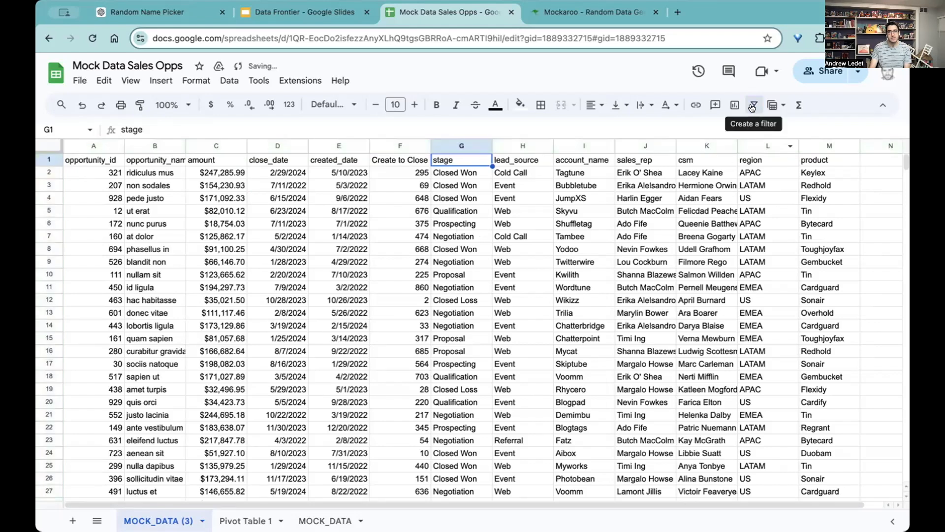
{"action": "left_click", "coordinate": [753, 105]}
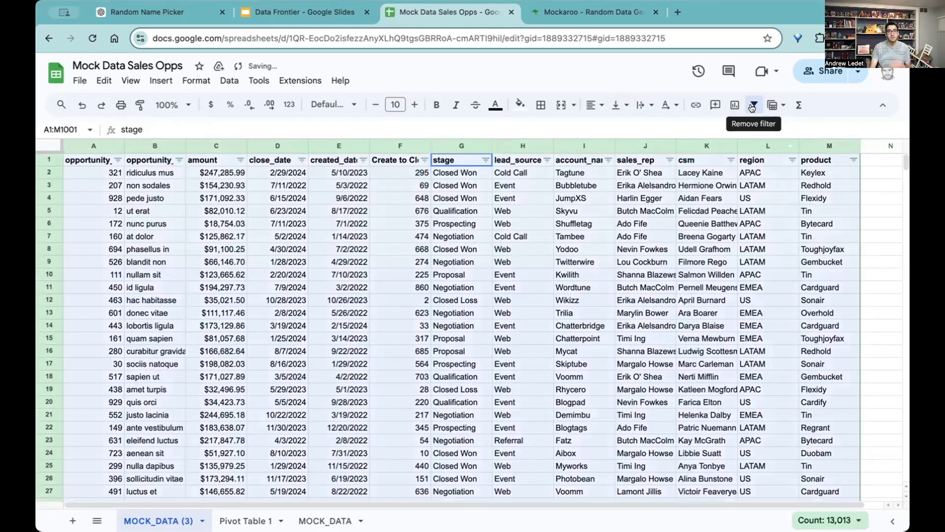
Sort the sales data by opportunity_id in ascending order, followed by a sort on stage from A to Z
{"action": "left_click", "coordinate": [119, 160]}
{"action": "left_click", "coordinate": [131, 177]}
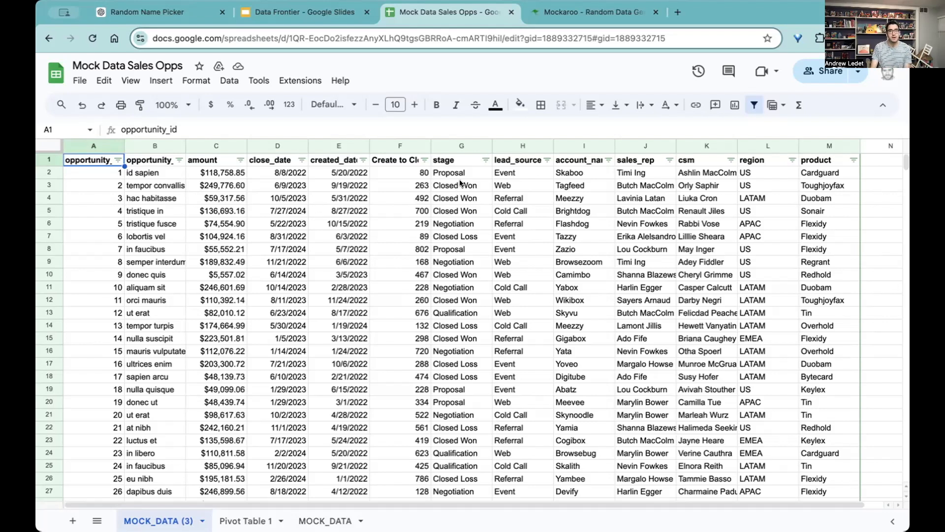
{"action": "left_click", "coordinate": [485, 160]}
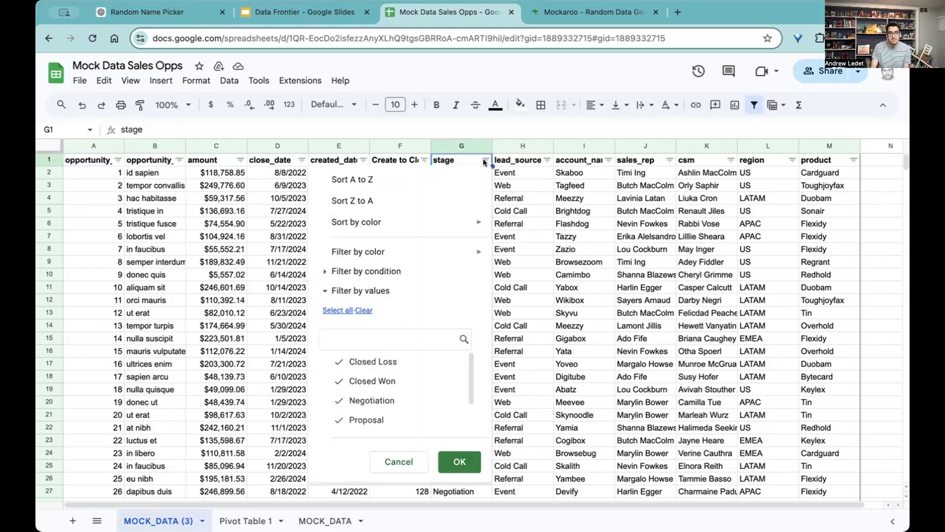
{"action": "left_click", "coordinate": [460, 177]}
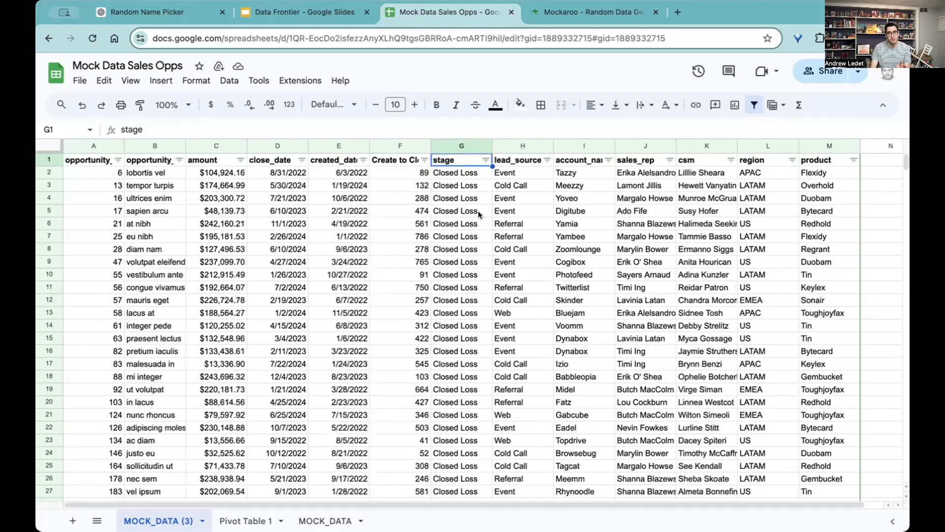
Filter the stage column to show only Closed Loss and Closed Won, excluding Negotiation, Proposal, Prospecting and Qualification
{"action": "left_click", "coordinate": [481, 158]}
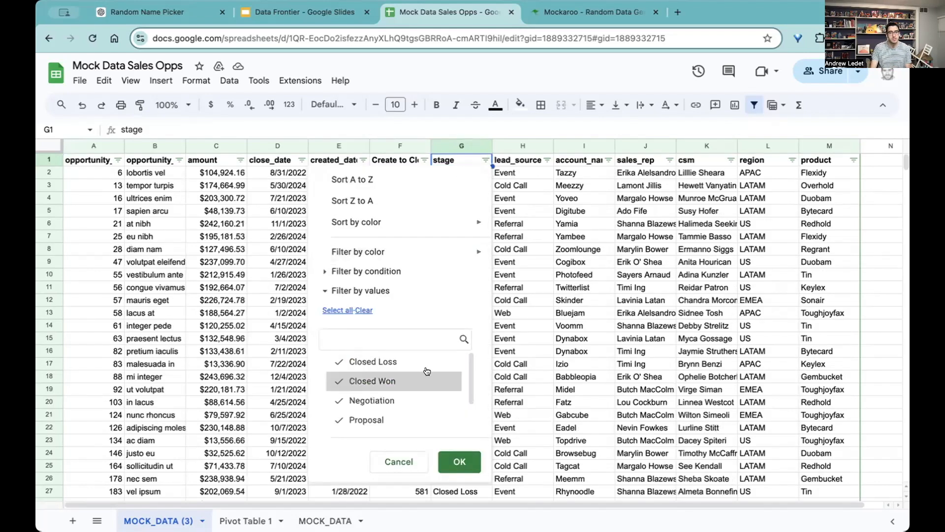
{"action": "scroll", "coordinate": [416, 368], "scroll_direction": "down", "scroll_amount": 2}
{"action": "scroll", "coordinate": [417, 370], "scroll_direction": "up", "scroll_amount": 2}
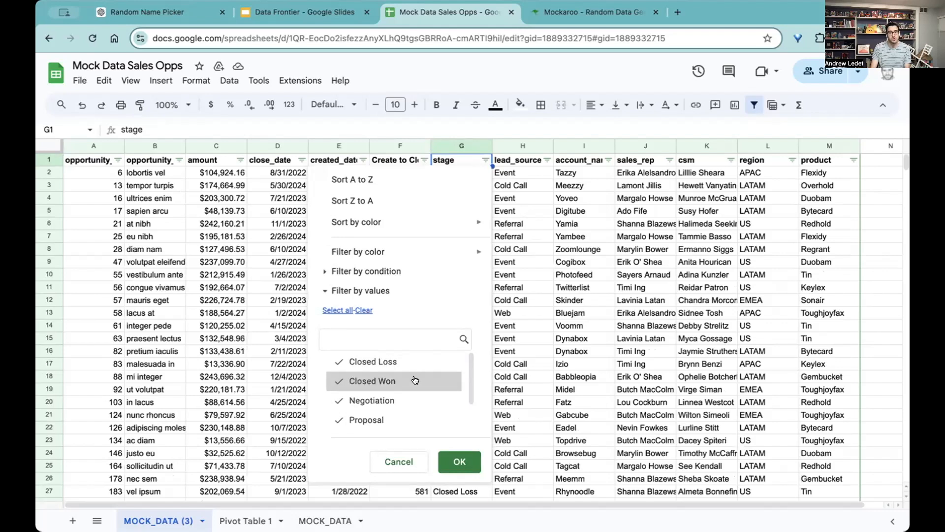
{"action": "scroll", "coordinate": [413, 384], "scroll_direction": "down", "scroll_amount": 2}
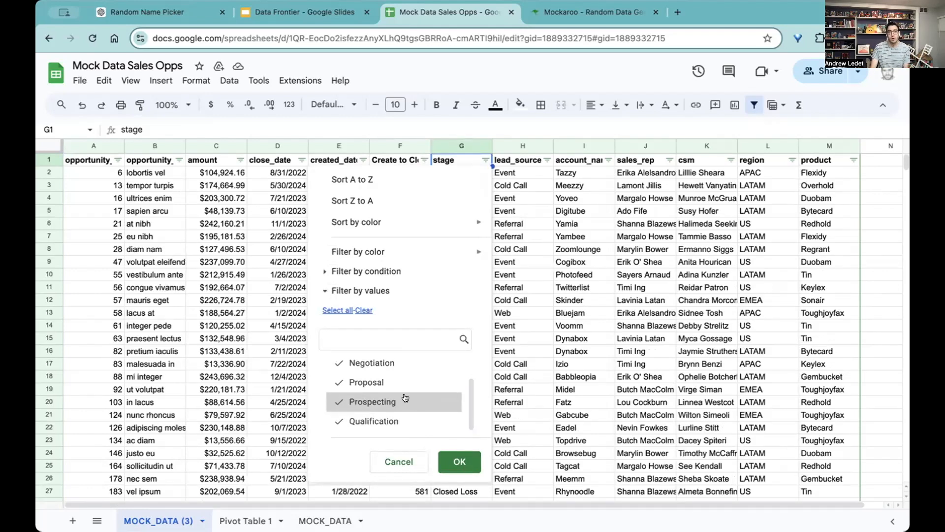
{"action": "scroll", "coordinate": [396, 387], "scroll_direction": "up", "scroll_amount": 2}
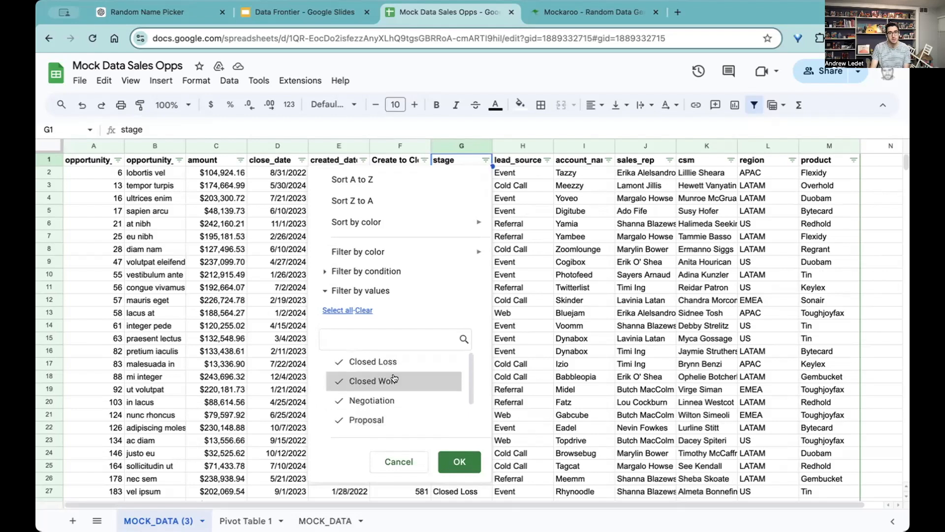
{"action": "scroll", "coordinate": [399, 376], "scroll_direction": "down", "scroll_amount": 1}
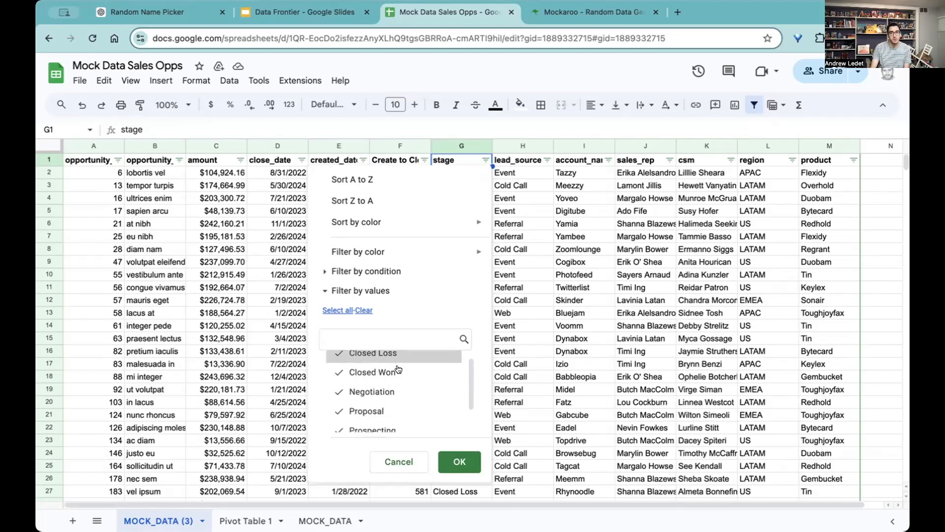
{"action": "left_click", "coordinate": [407, 390]}
{"action": "scroll", "coordinate": [406, 399], "scroll_direction": "down", "scroll_amount": 1}
{"action": "left_click", "coordinate": [406, 389]}
{"action": "left_click", "coordinate": [408, 409]}
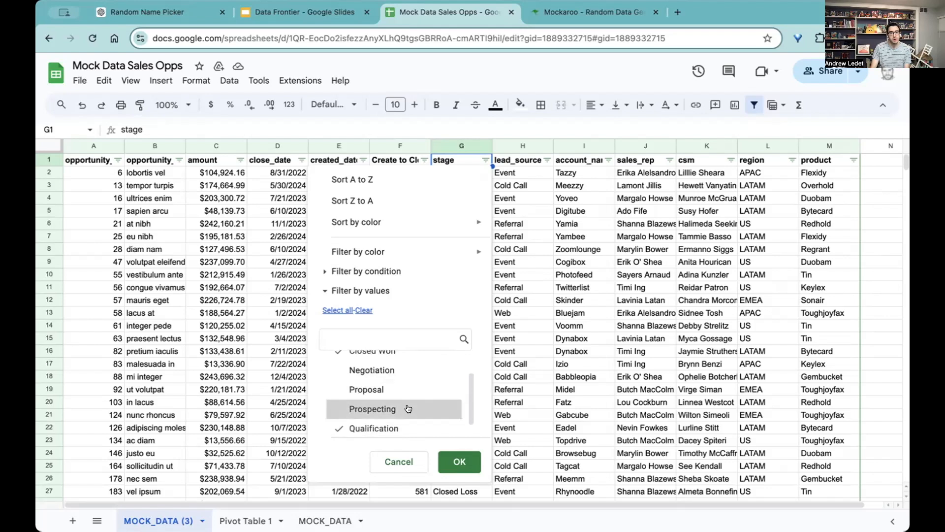
{"action": "scroll", "coordinate": [408, 408], "scroll_direction": "down", "scroll_amount": 1}
{"action": "scroll", "coordinate": [406, 408], "scroll_direction": "up", "scroll_amount": 2}
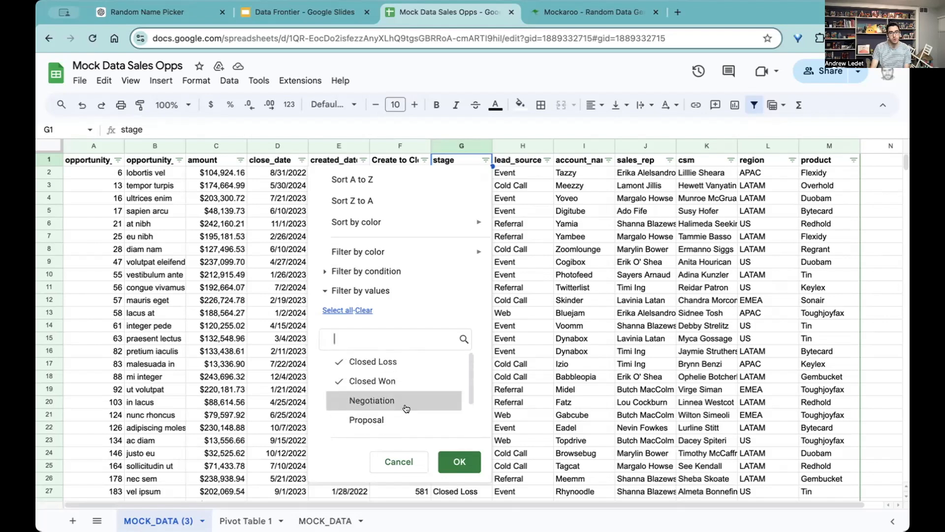
{"action": "left_click", "coordinate": [449, 461]}
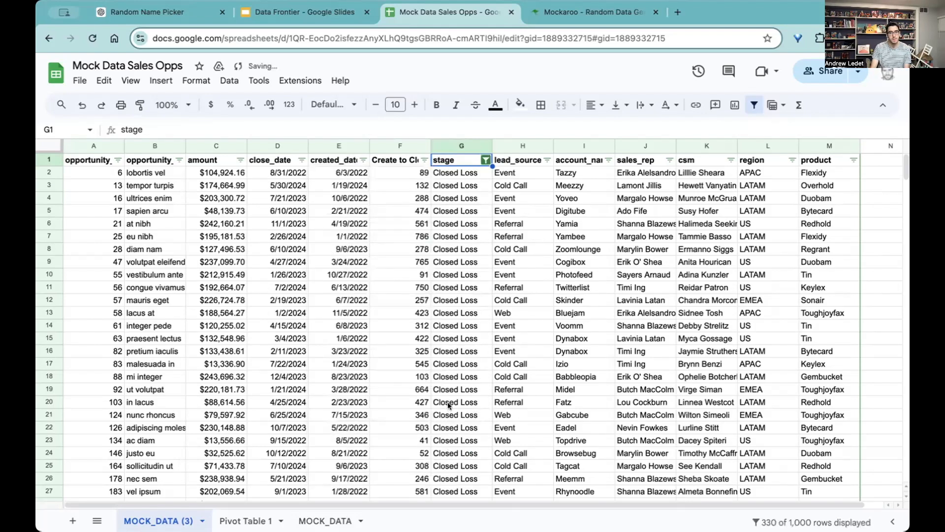
Select every Closed Won cell in the stage column, from G151 to the last row, to count the won opportunities
{"action": "scroll", "coordinate": [447, 401], "scroll_direction": "down", "scroll_amount": 20}
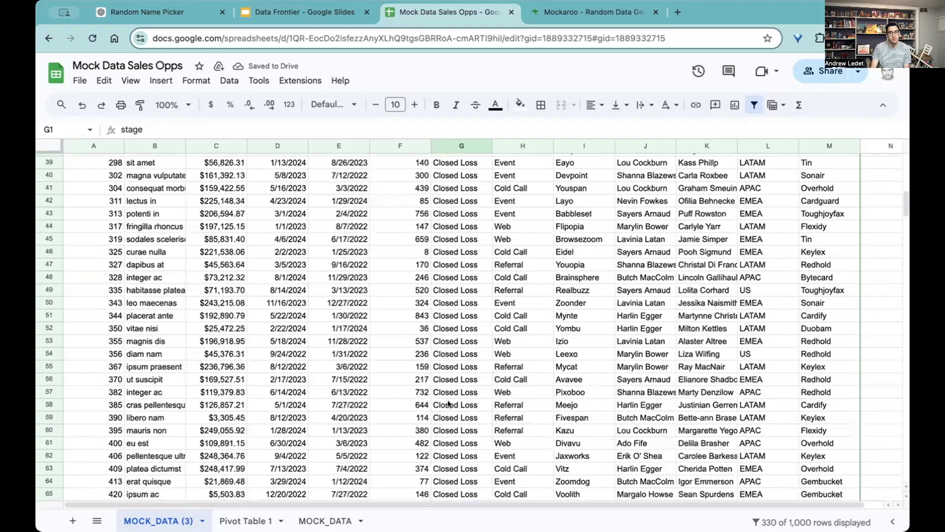
{"action": "scroll", "coordinate": [448, 403], "scroll_direction": "down", "scroll_amount": 20}
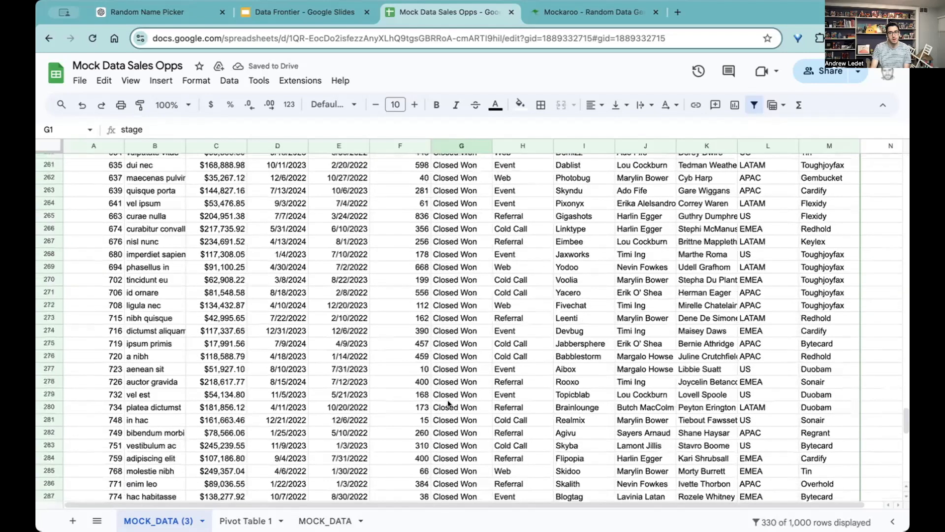
{"action": "scroll", "coordinate": [448, 403], "scroll_direction": "down", "scroll_amount": 10}
{"action": "scroll", "coordinate": [448, 403], "scroll_direction": "up", "scroll_amount": 20}
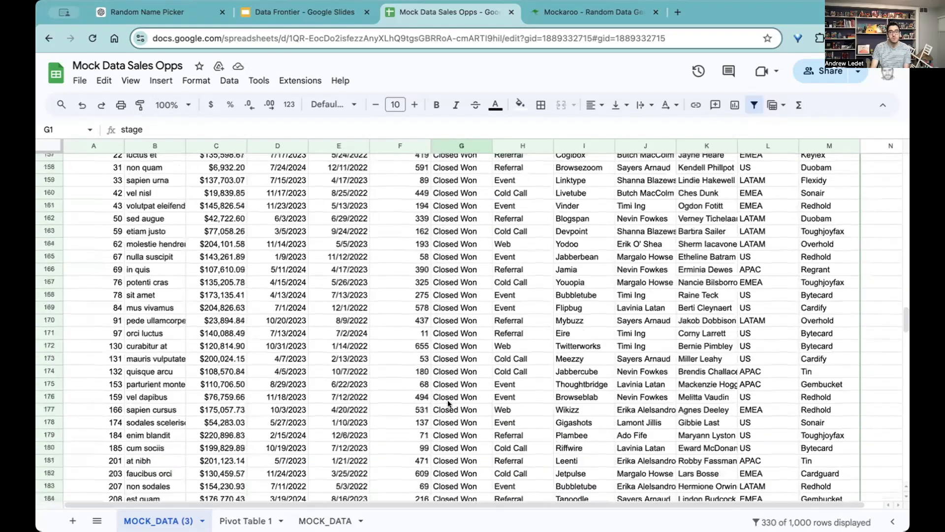
{"action": "scroll", "coordinate": [446, 397], "scroll_direction": "up", "scroll_amount": 10}
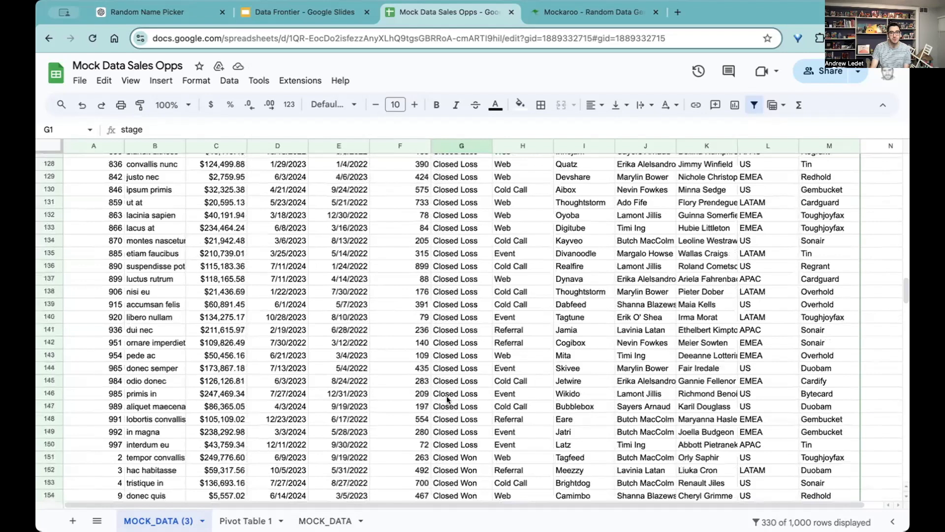
{"action": "scroll", "coordinate": [458, 418], "scroll_direction": "down", "scroll_amount": 1}
{"action": "left_click", "coordinate": [459, 417]}
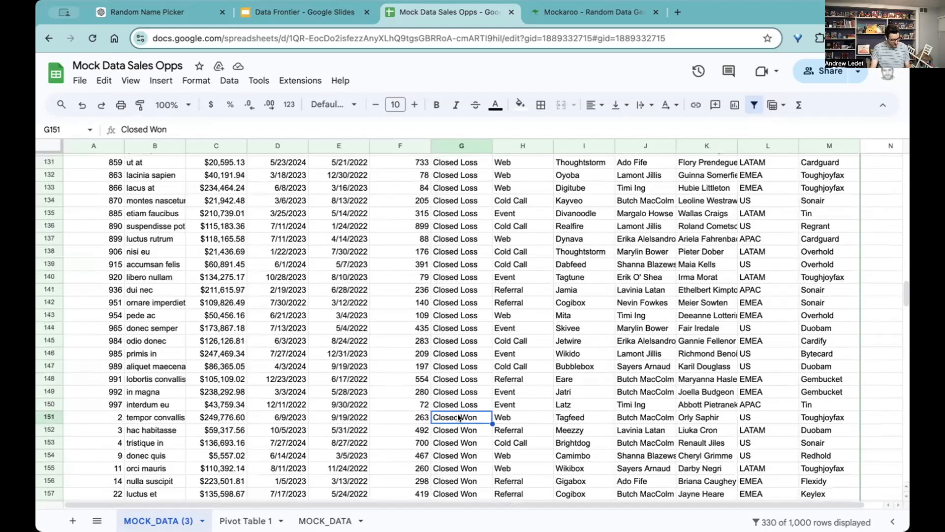
{"action": "key", "text": "ctrl+shift+Down"}
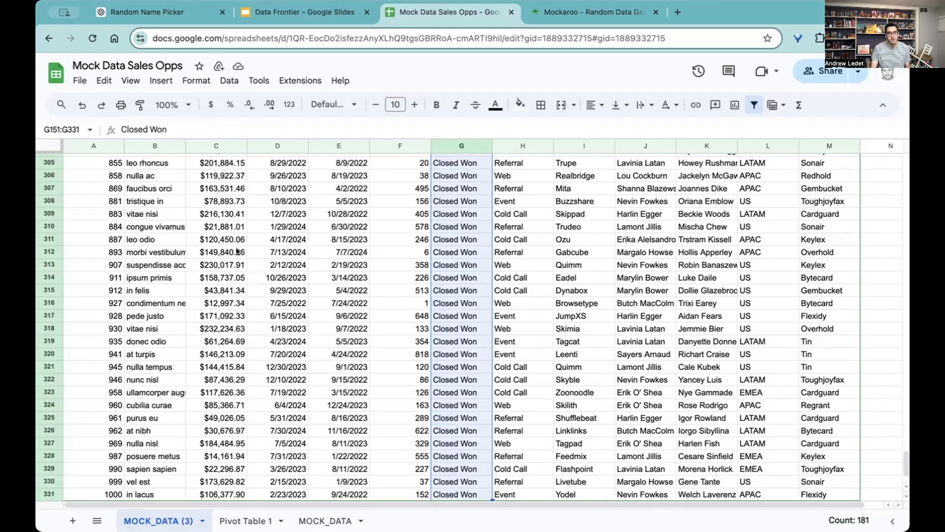
Select all closed opportunities in the stage column, from G331 up to G2, to count them
{"action": "left_click", "coordinate": [337, 289]}
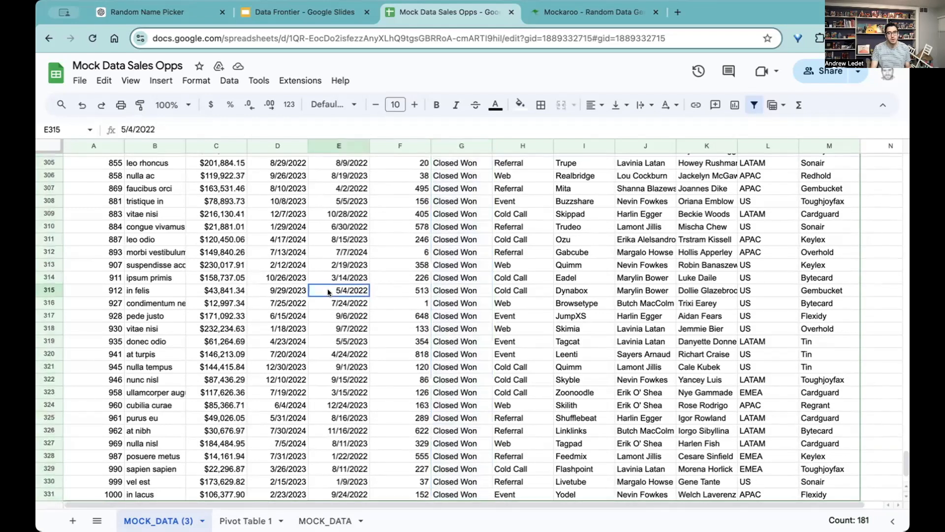
{"action": "left_click", "coordinate": [442, 495]}
{"action": "key", "text": "ctrl+shift+Up"}
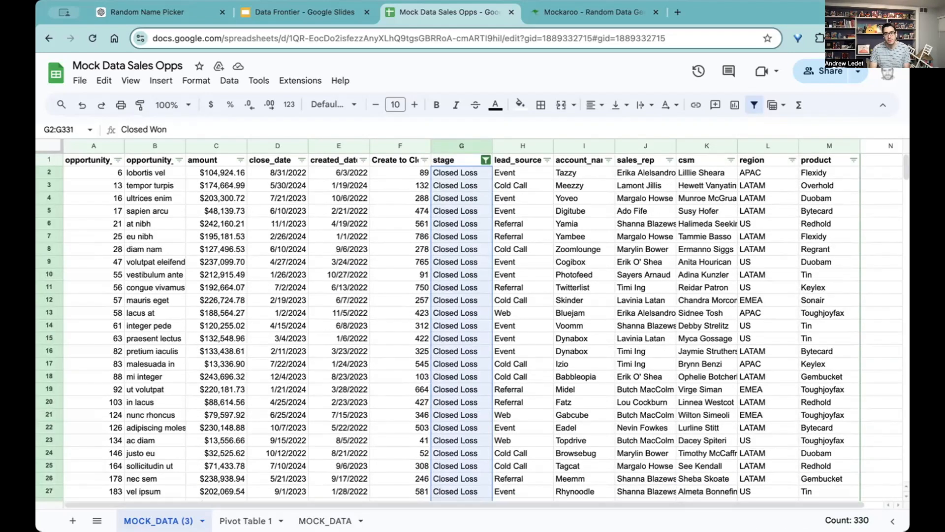
Calculate the win rate in N2 with =181/330, dismiss the suggested autofill, and clear the cell again
{"action": "left_click", "coordinate": [874, 173]}
{"action": "type", "text": "="}
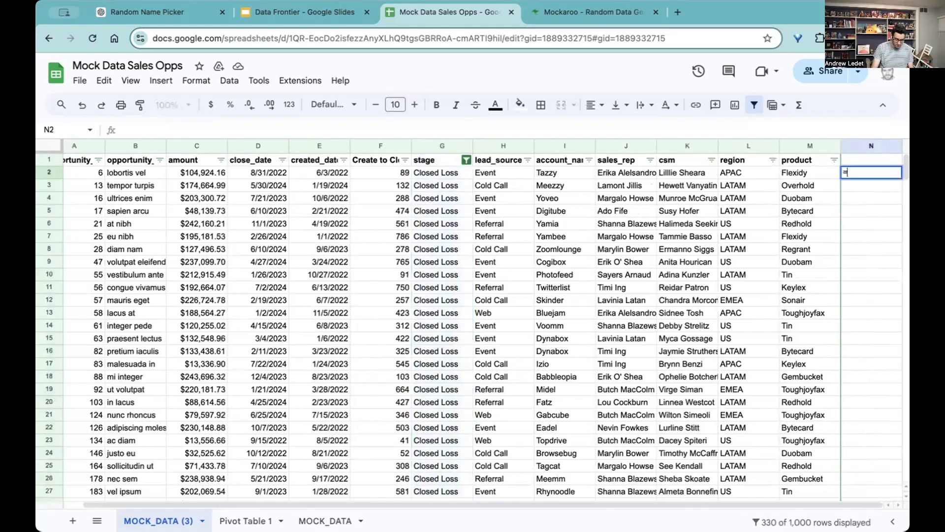
{"action": "type", "text": "181/330"}
{"action": "key", "text": "Return"}
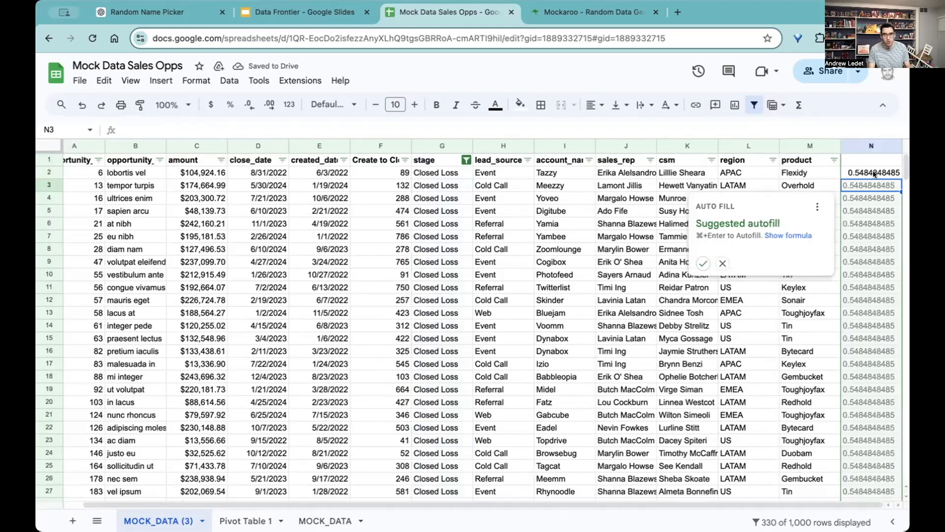
{"action": "key", "text": "Escape"}
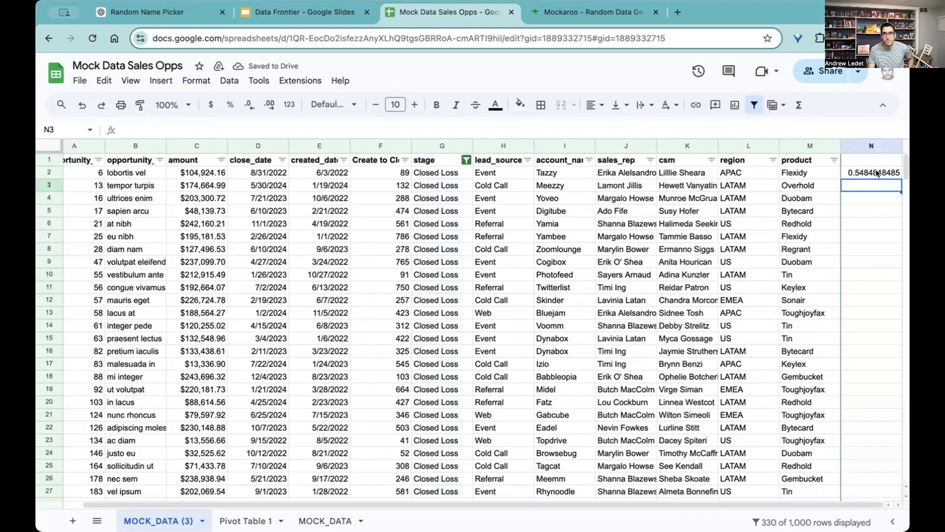
{"action": "left_click", "coordinate": [876, 172]}
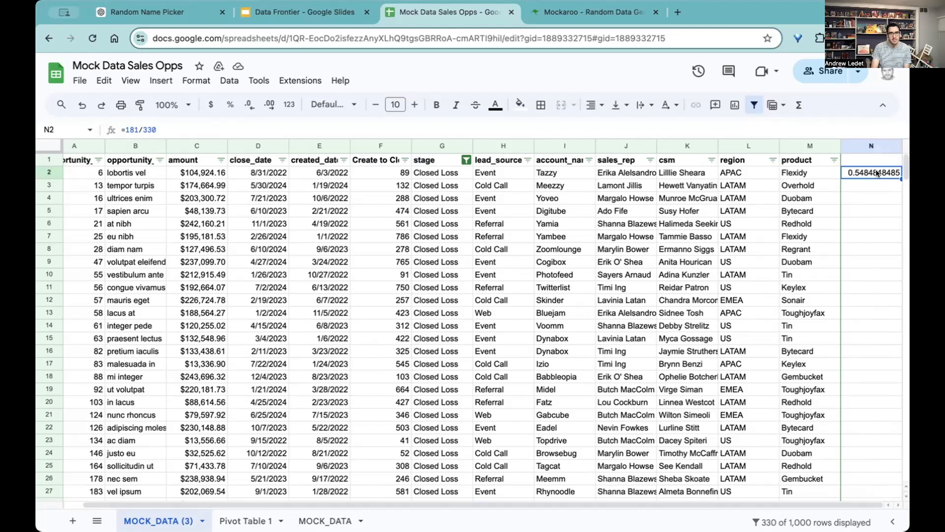
{"action": "key", "text": "Delete"}
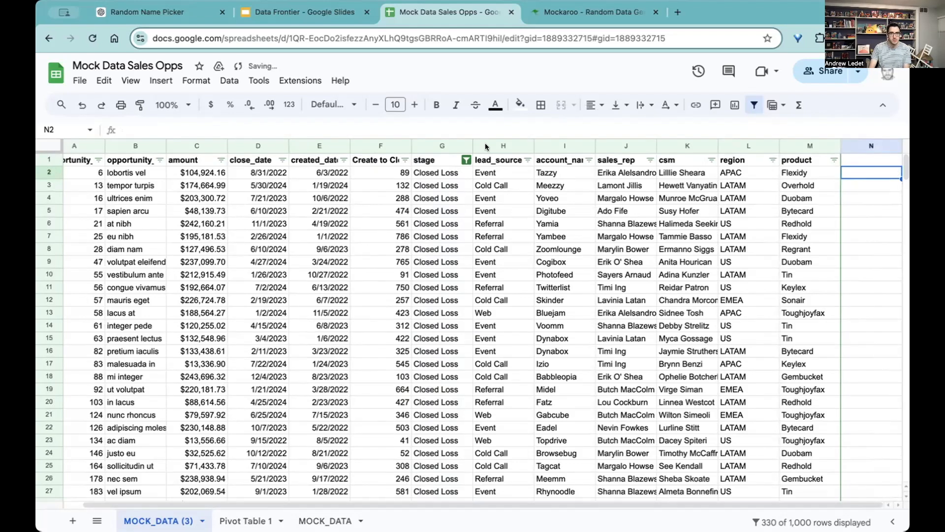
Reset the stage filter to include all stages, and browse down to the Negotiation rows
{"action": "left_click", "coordinate": [464, 160]}
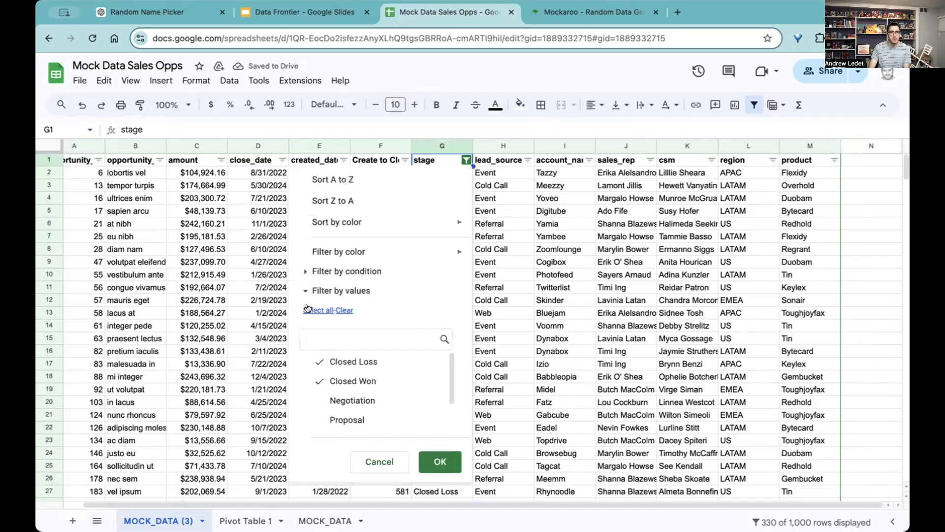
{"action": "left_click", "coordinate": [352, 381]}
{"action": "left_click", "coordinate": [440, 461]}
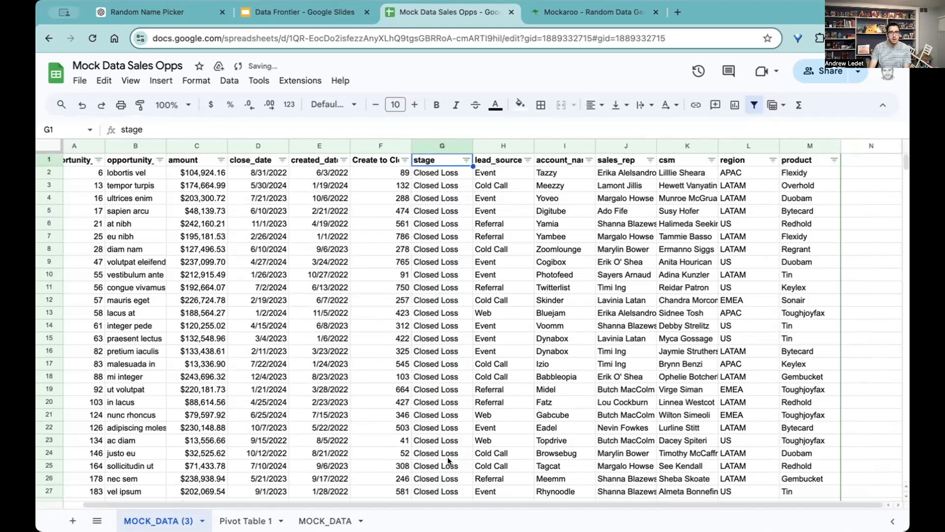
{"action": "scroll", "coordinate": [446, 394], "scroll_direction": "down", "scroll_amount": 20}
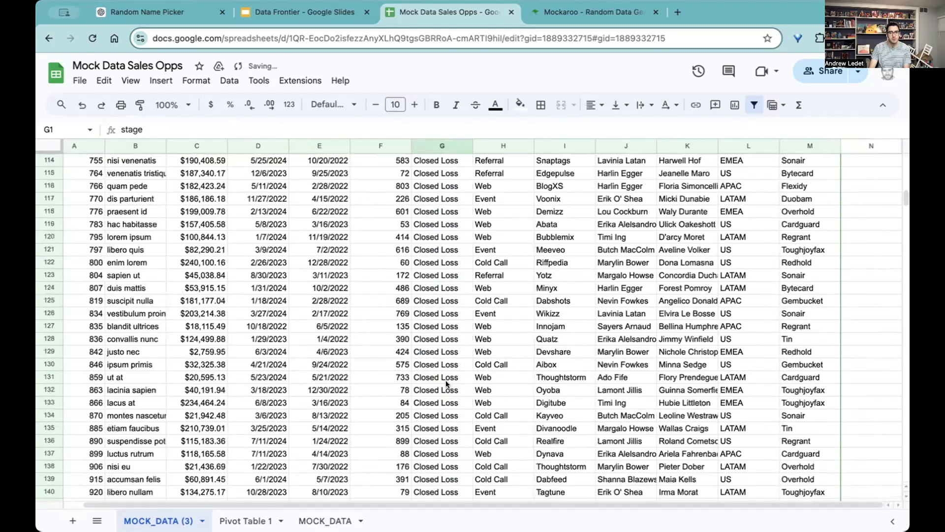
{"action": "scroll", "coordinate": [445, 380], "scroll_direction": "down", "scroll_amount": 15}
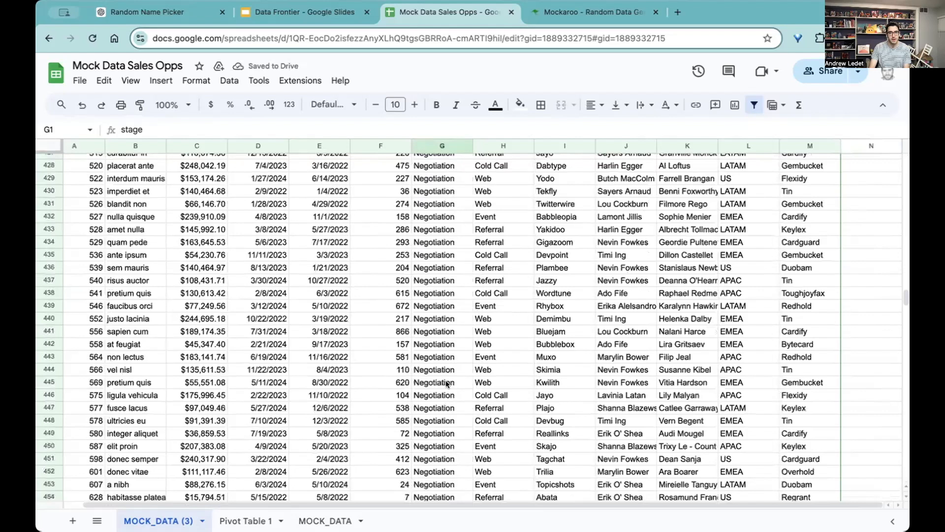
Create a pivot table on a new sheet from the MOCK_DATA (3) range A1:M1001
{"action": "scroll", "coordinate": [445, 380], "scroll_direction": "down", "scroll_amount": 18}
{"action": "scroll", "coordinate": [445, 380], "scroll_direction": "up", "scroll_amount": 15}
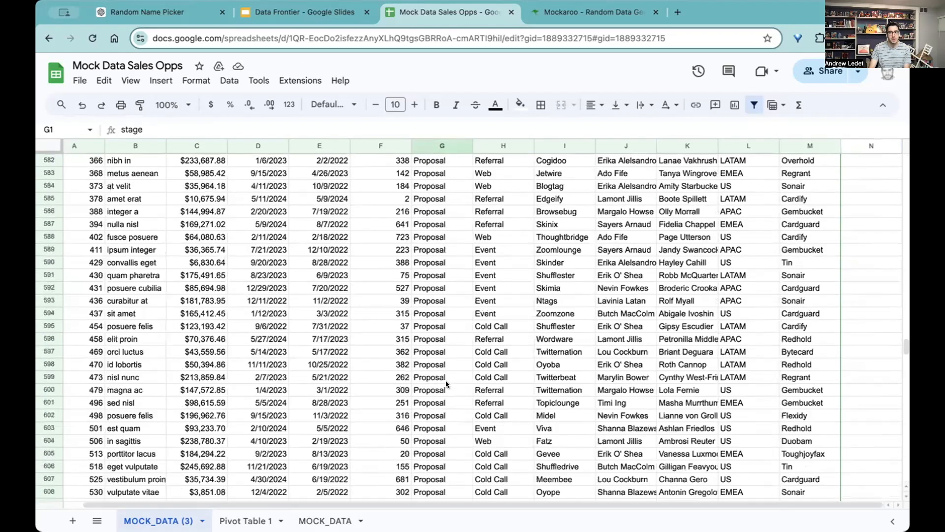
{"action": "scroll", "coordinate": [445, 380], "scroll_direction": "up", "scroll_amount": 20}
{"action": "scroll", "coordinate": [447, 384], "scroll_direction": "up", "scroll_amount": 20}
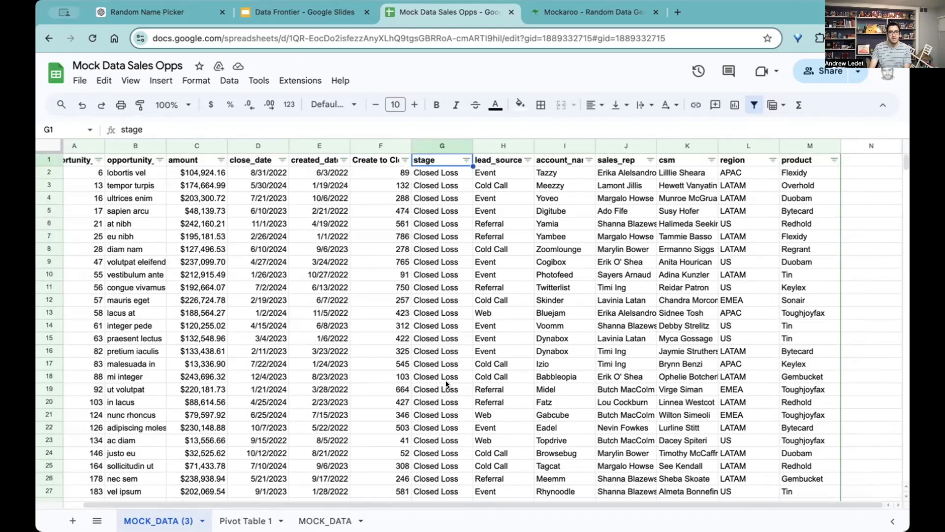
{"action": "left_click", "coordinate": [224, 220]}
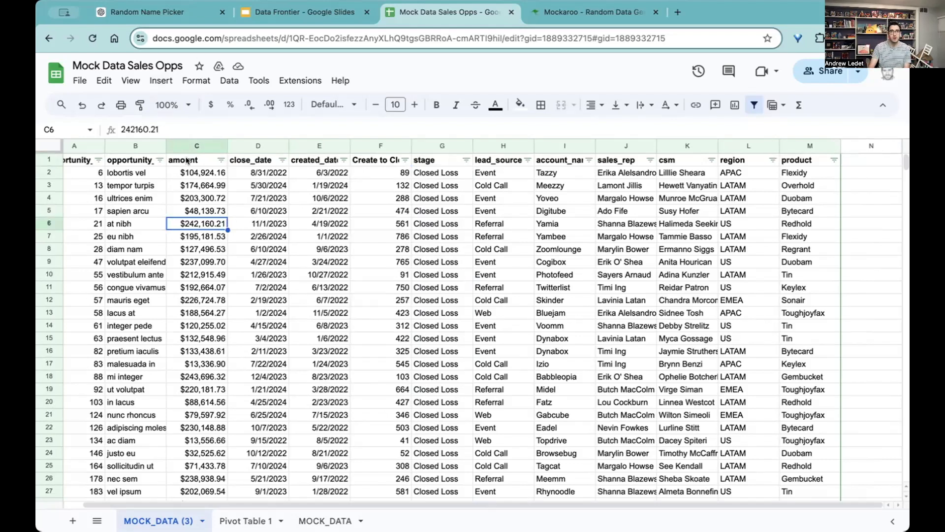
{"action": "left_click", "coordinate": [160, 79]}
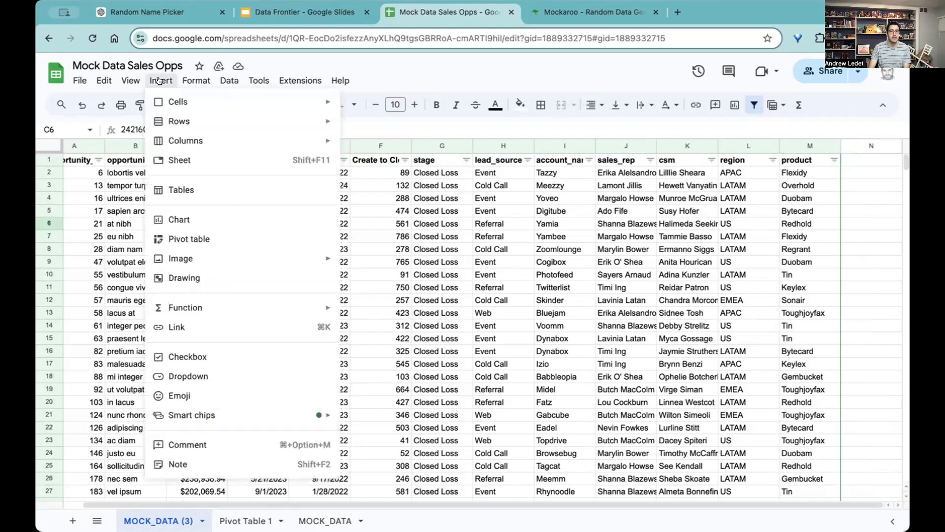
{"action": "left_click", "coordinate": [205, 238]}
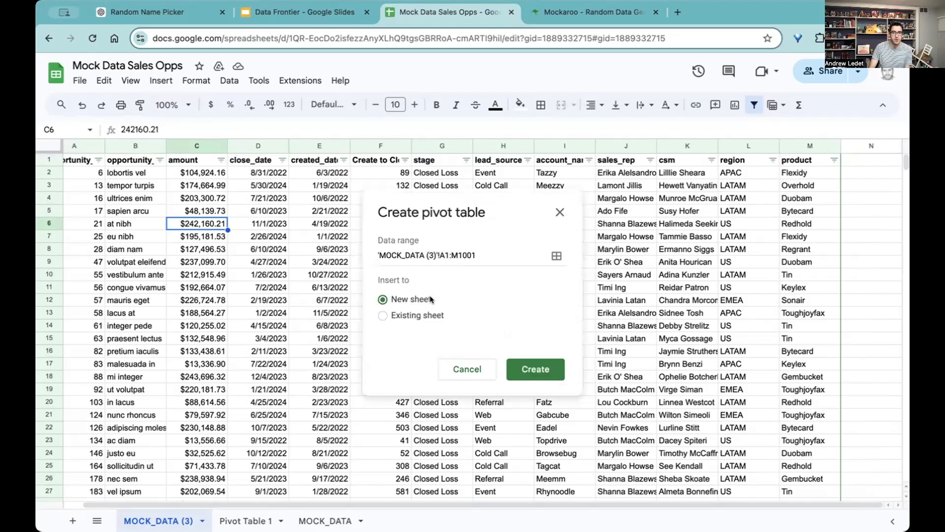
{"action": "left_click", "coordinate": [533, 367]}
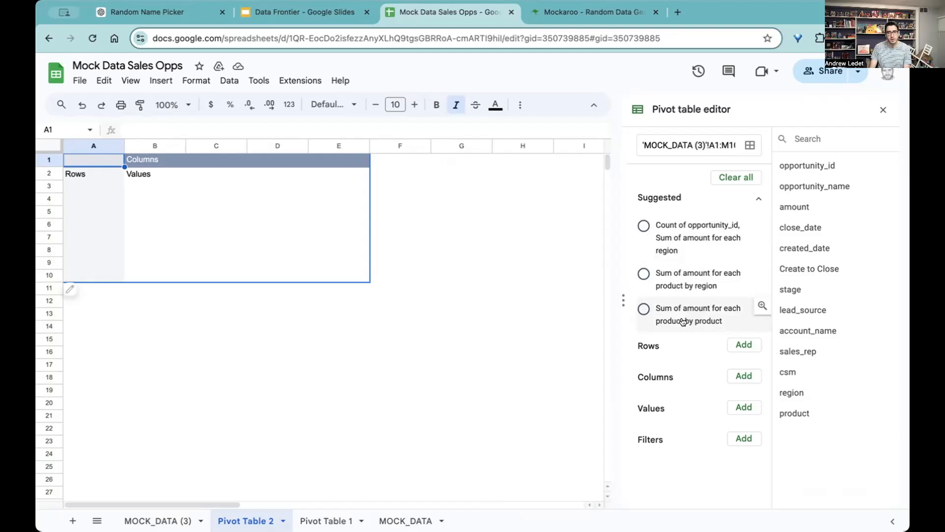
Group the pivot table rows by stage and add opportunity_id as a value summarized by COUNTUNIQUE
{"action": "left_click", "coordinate": [738, 344]}
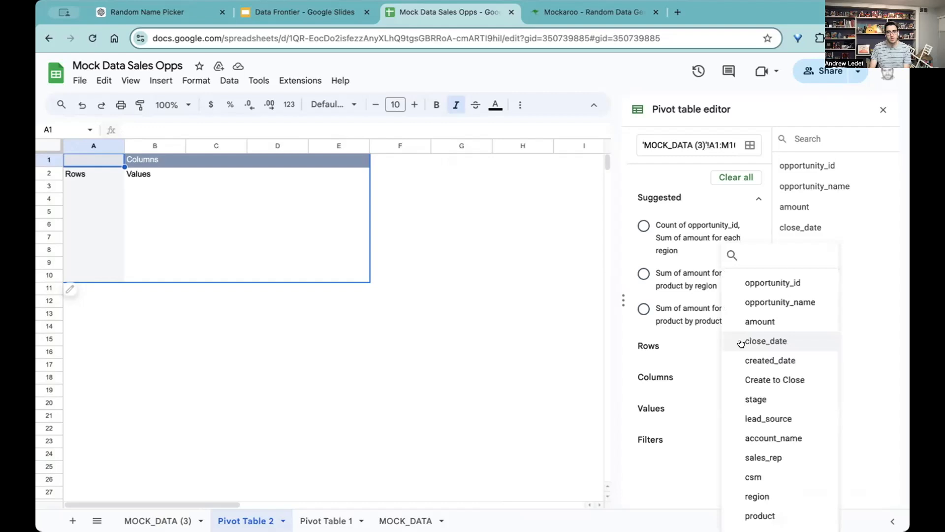
{"action": "left_click", "coordinate": [768, 397]}
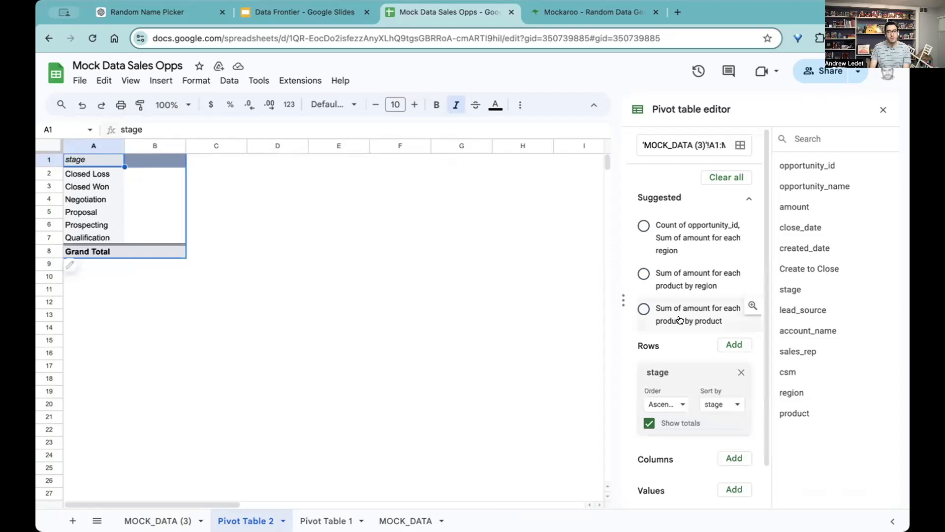
{"action": "scroll", "coordinate": [679, 319], "scroll_direction": "down", "scroll_amount": 1}
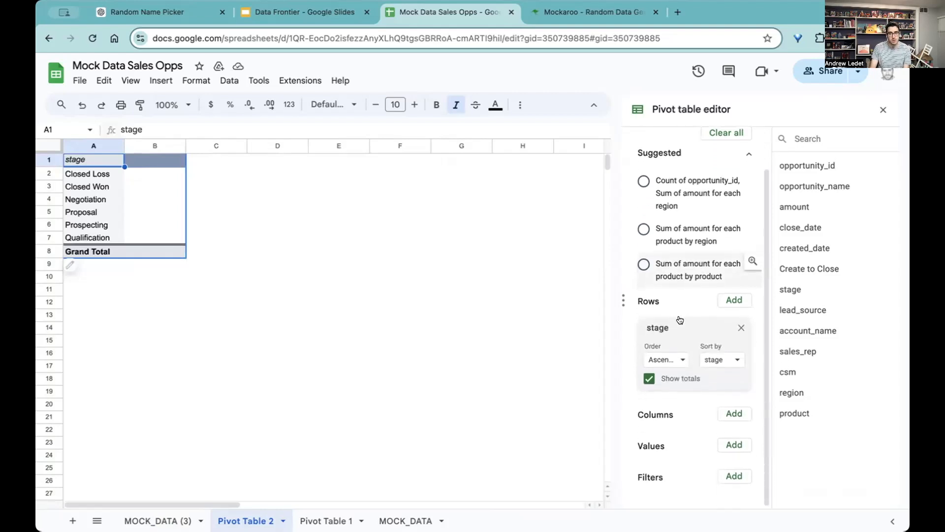
{"action": "left_click", "coordinate": [734, 445]}
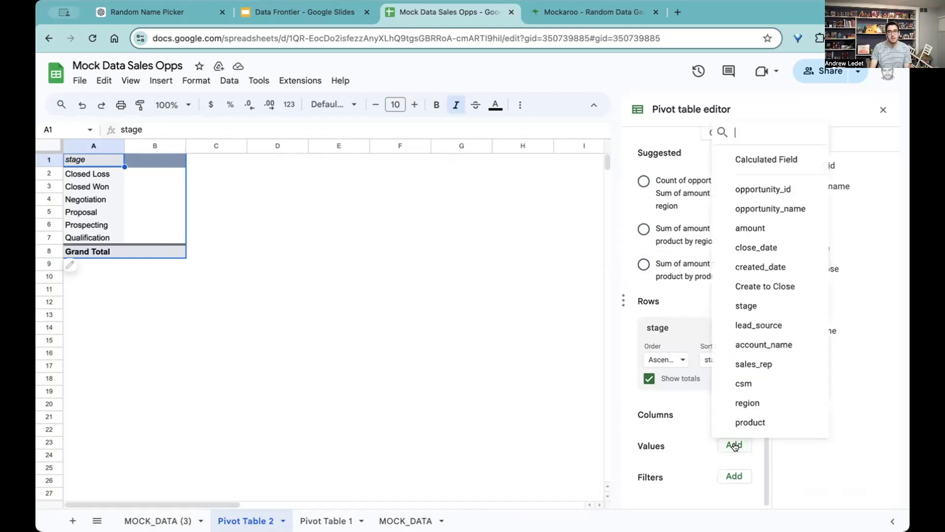
{"action": "left_click", "coordinate": [743, 193]}
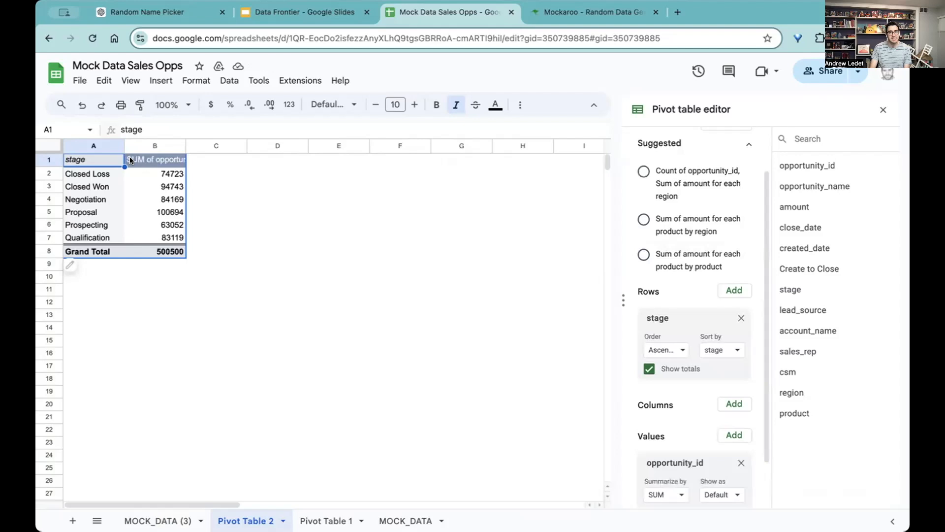
{"action": "scroll", "coordinate": [673, 355], "scroll_direction": "down", "scroll_amount": 2}
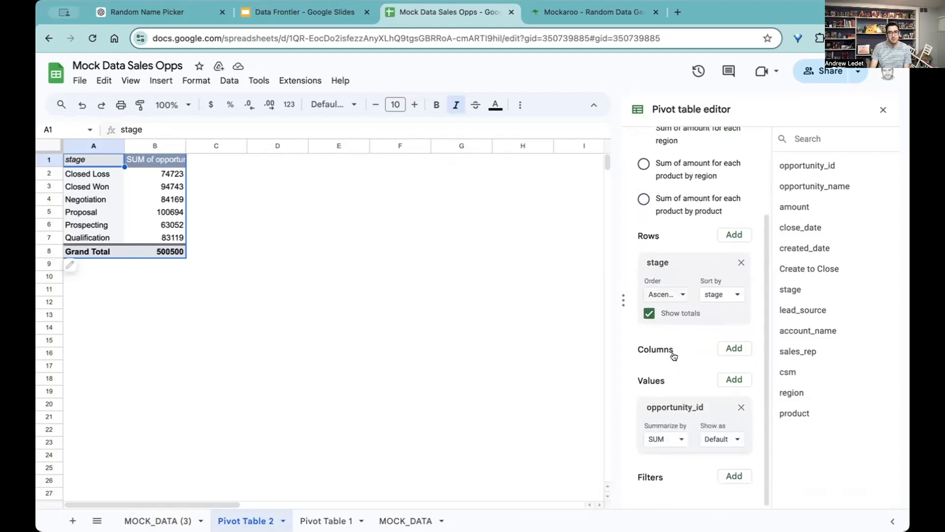
{"action": "left_click", "coordinate": [671, 437]}
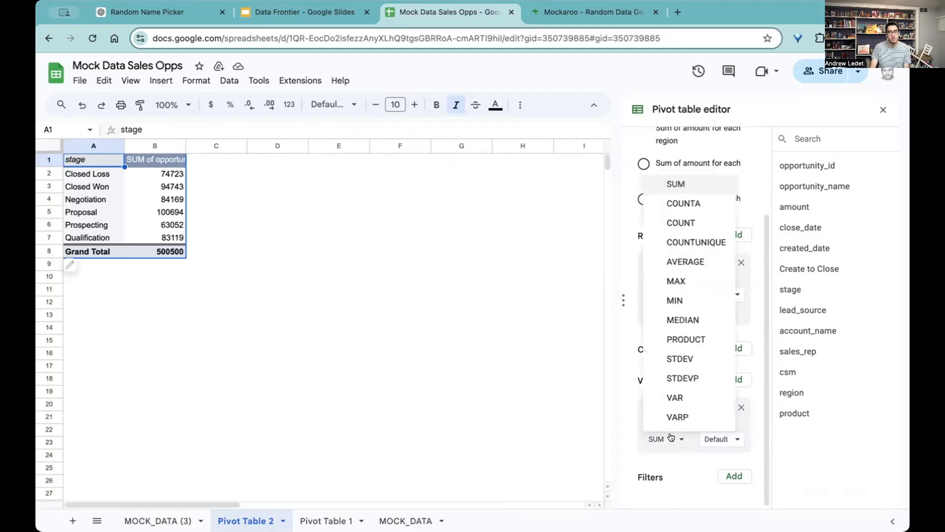
{"action": "left_click", "coordinate": [677, 242]}
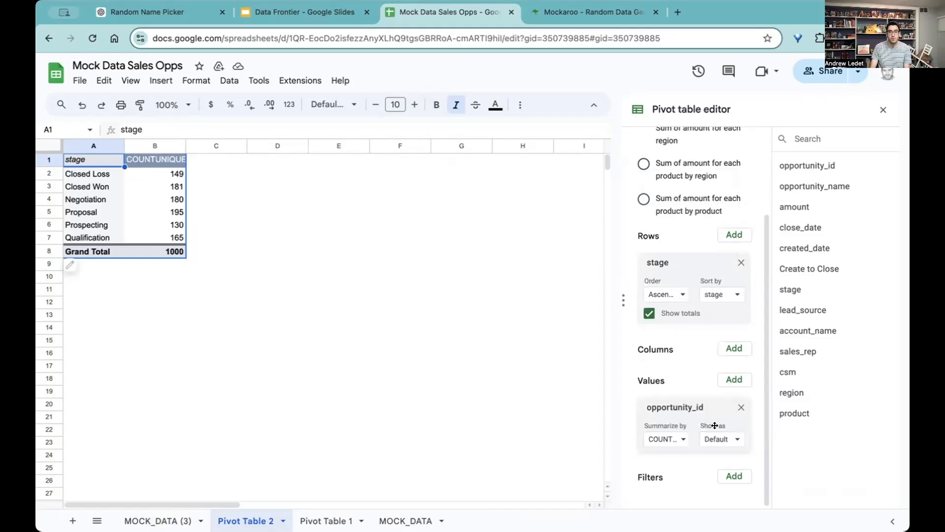
Add a stage filter to the pivot table that keeps only Closed Loss and Closed Won
{"action": "left_click", "coordinate": [734, 475]}
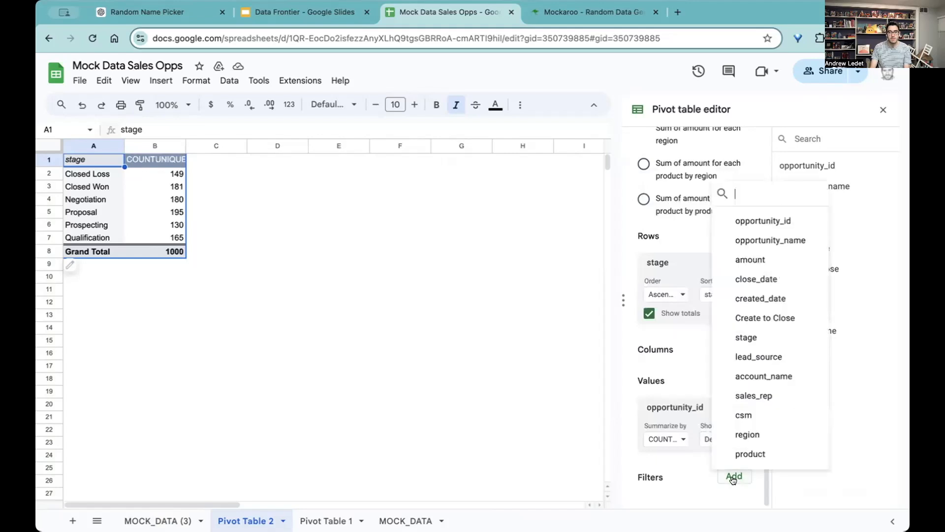
{"action": "left_click", "coordinate": [743, 337]}
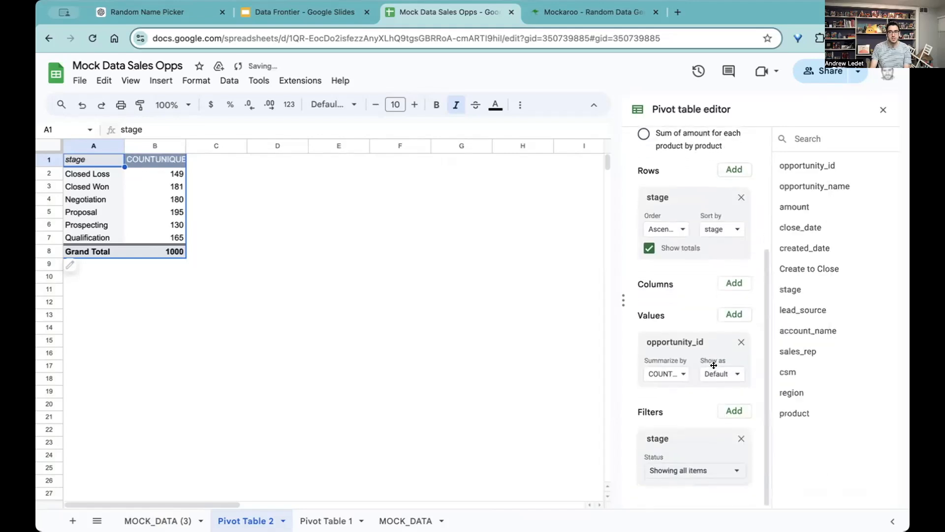
{"action": "left_click", "coordinate": [713, 472]}
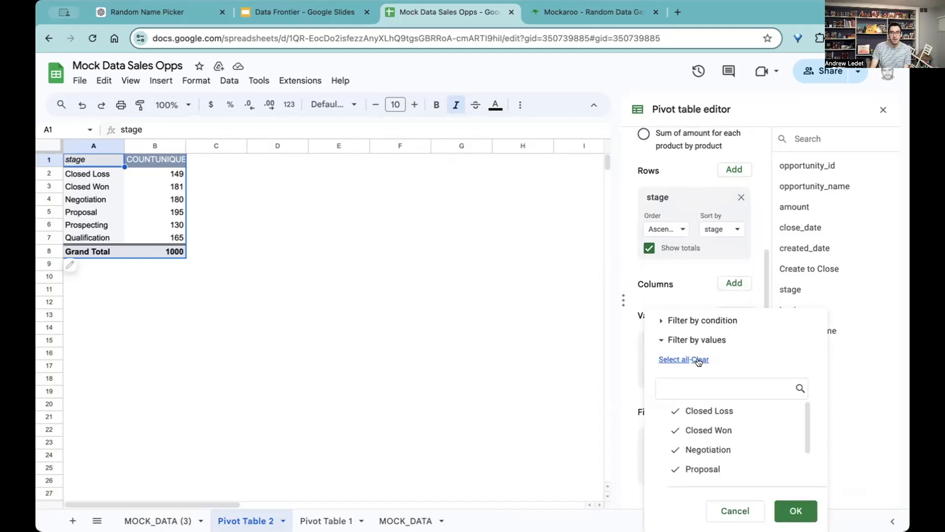
{"action": "left_click", "coordinate": [699, 359]}
{"action": "left_click", "coordinate": [712, 414]}
{"action": "left_click", "coordinate": [716, 430]}
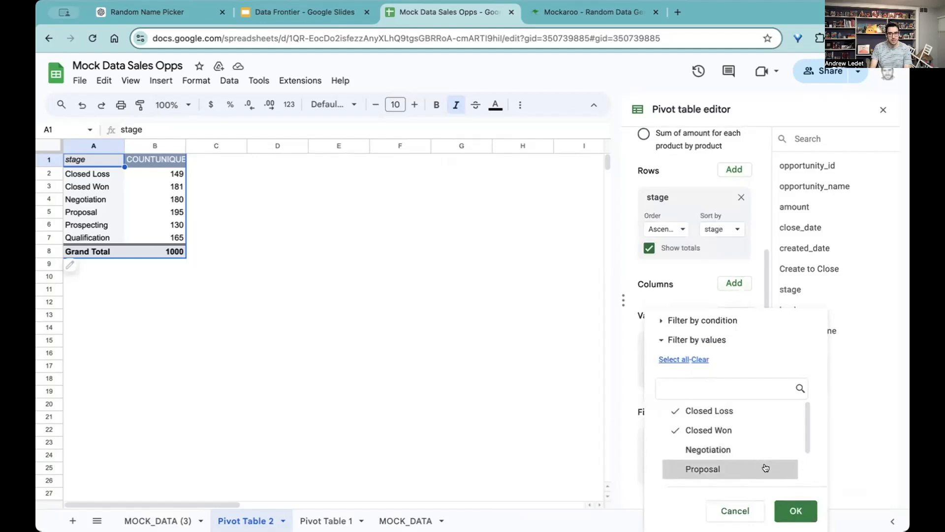
{"action": "left_click", "coordinate": [789, 509]}
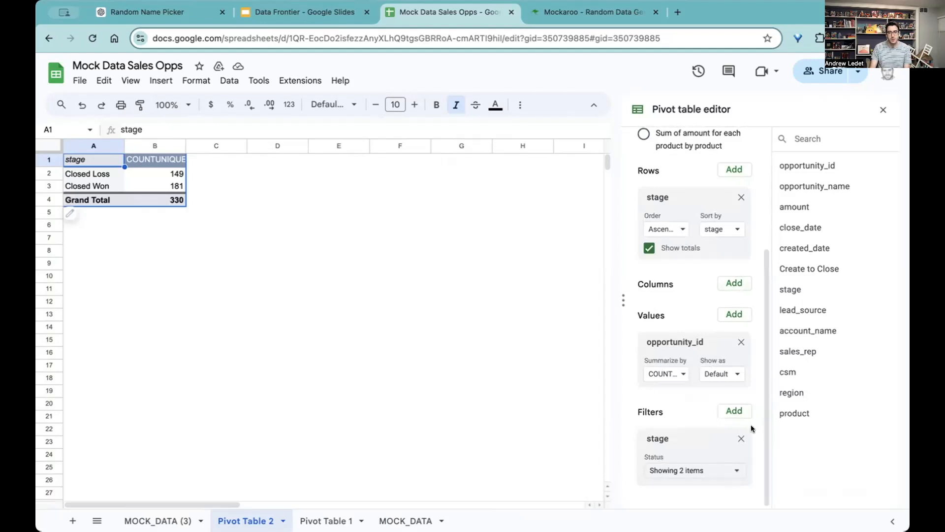
Show the opportunity_id values as % of column, add sales_rep as the pivot columns, and review the percentages for every rep
{"action": "left_click", "coordinate": [717, 372]}
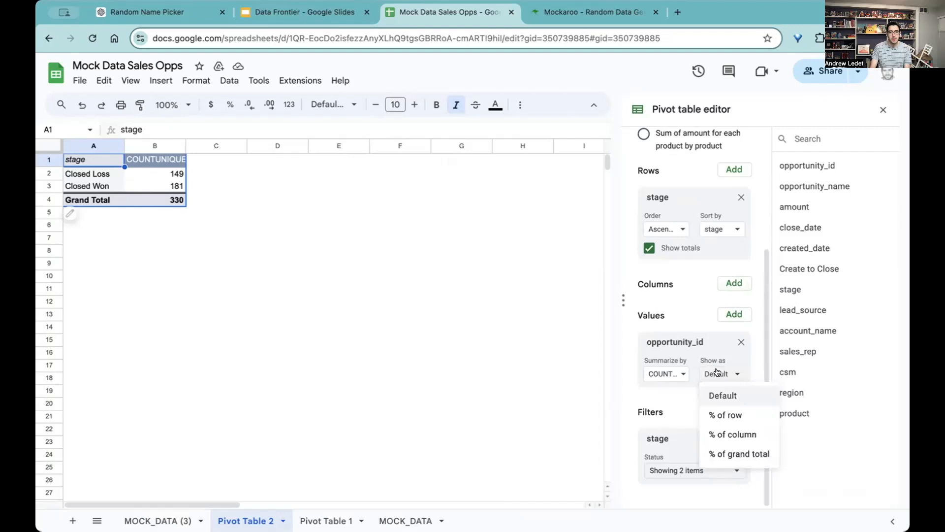
{"action": "left_click", "coordinate": [734, 433]}
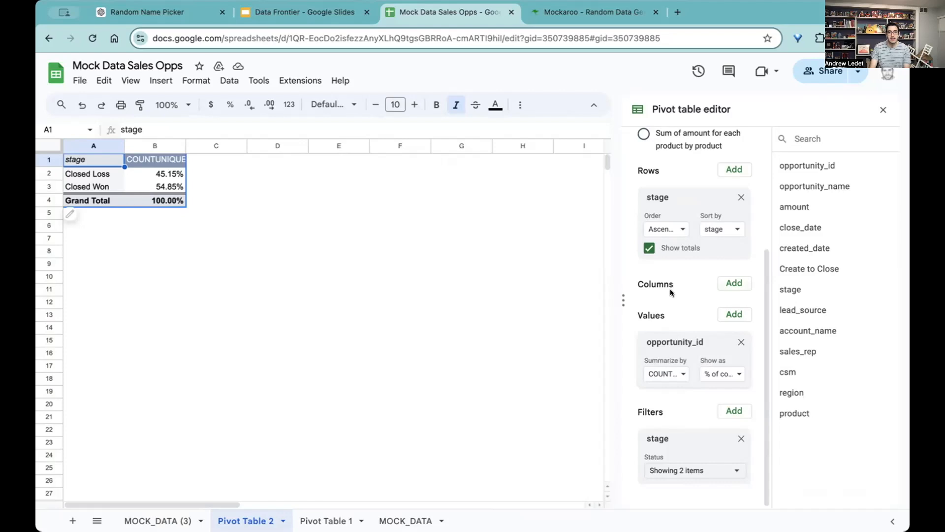
{"action": "left_click", "coordinate": [728, 282]}
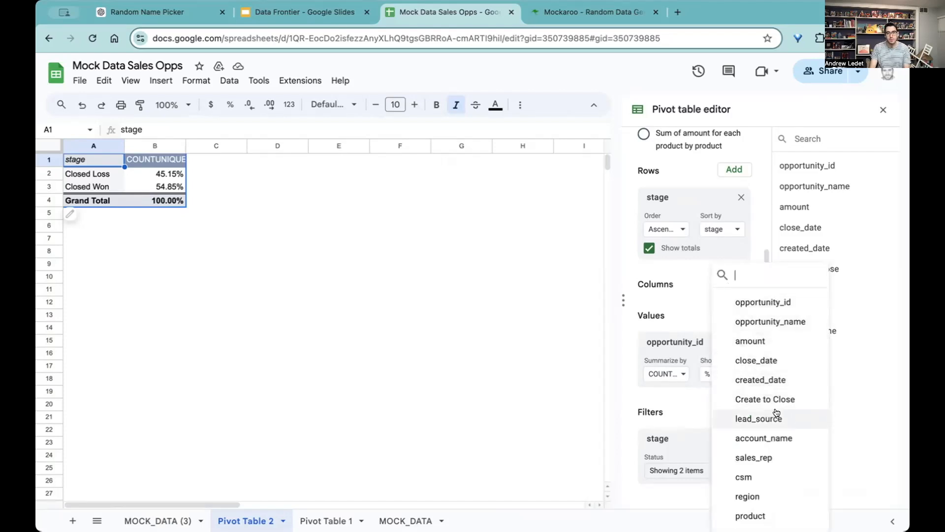
{"action": "left_click", "coordinate": [784, 456]}
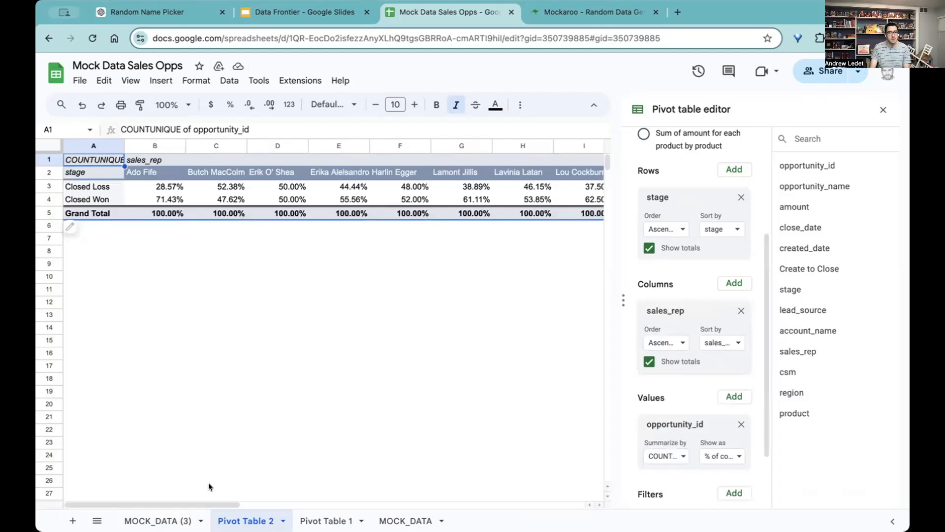
{"action": "left_click_drag", "start_coordinate": [222, 504], "coordinate": [379, 509]}
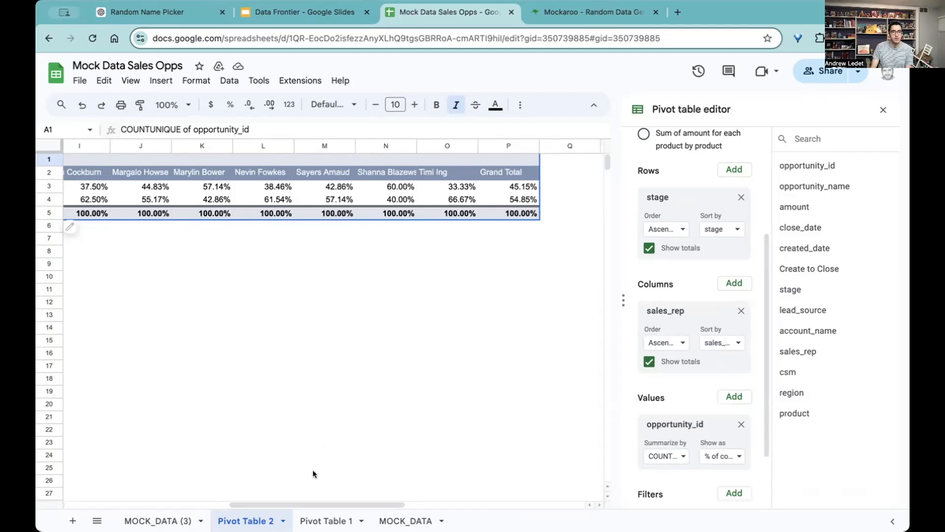
{"action": "left_click_drag", "start_coordinate": [310, 500], "coordinate": [129, 486]}
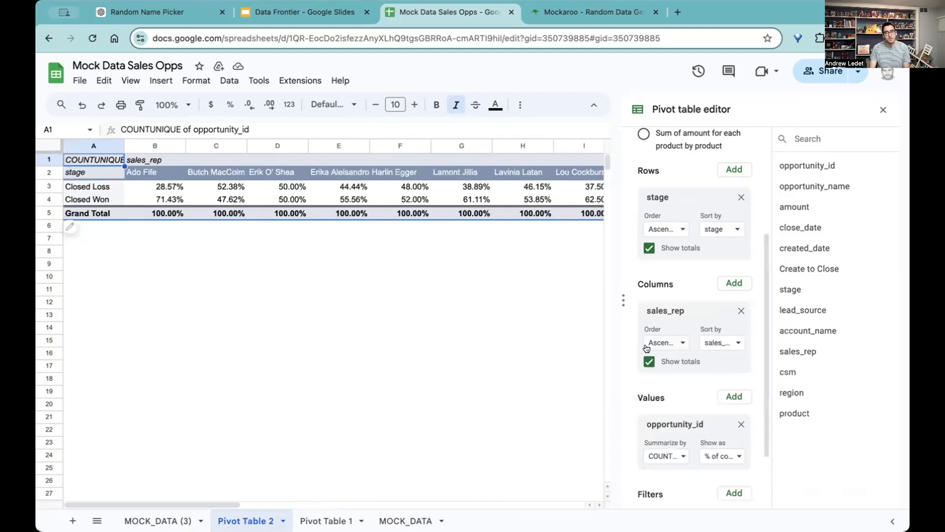
Switch the opportunity_id values to the Default display and review the closed deal counts across all sales reps
{"action": "left_click", "coordinate": [719, 456]}
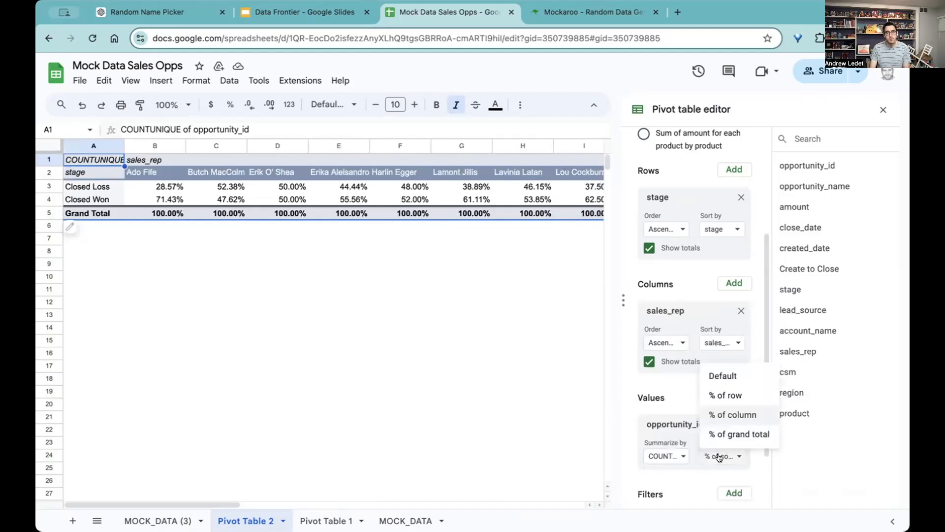
{"action": "left_click", "coordinate": [730, 375]}
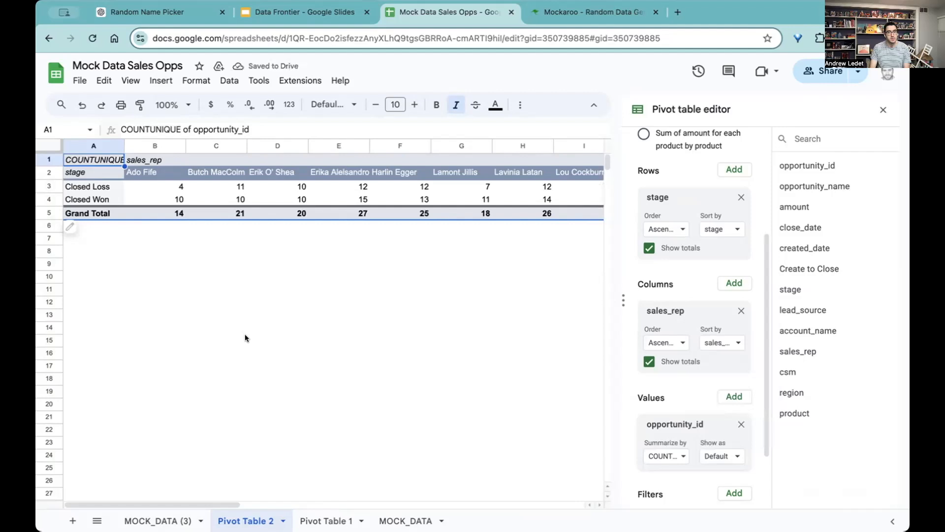
{"action": "left_click_drag", "start_coordinate": [208, 503], "coordinate": [379, 503]}
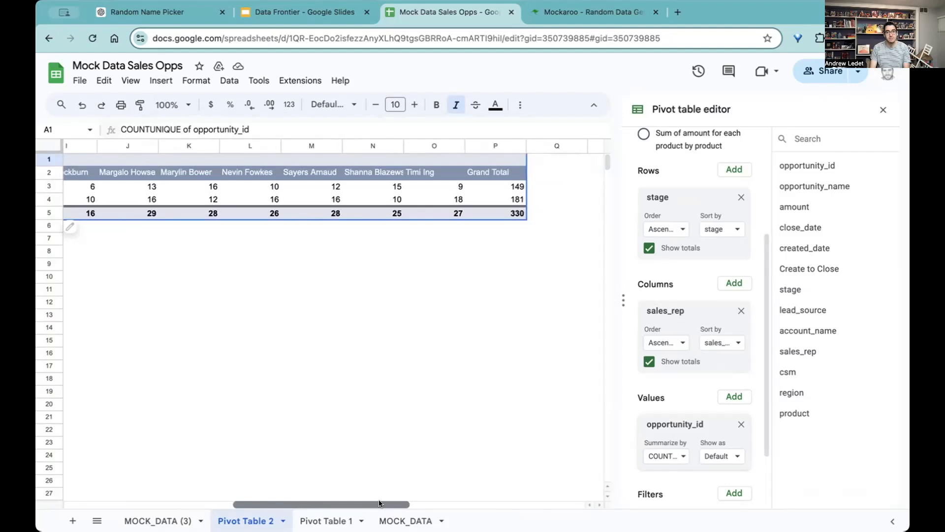
{"action": "left_click_drag", "start_coordinate": [379, 503], "coordinate": [193, 489]}
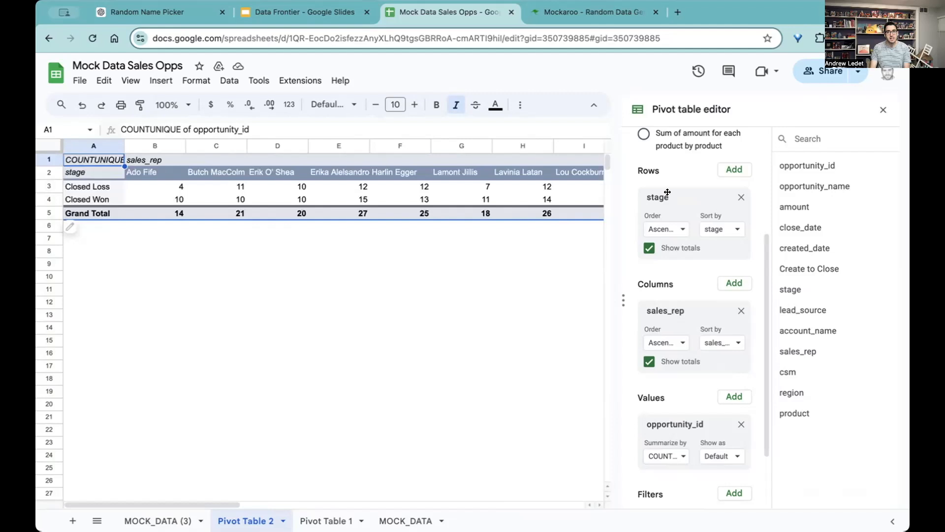
{"action": "left_click", "coordinate": [713, 227]}
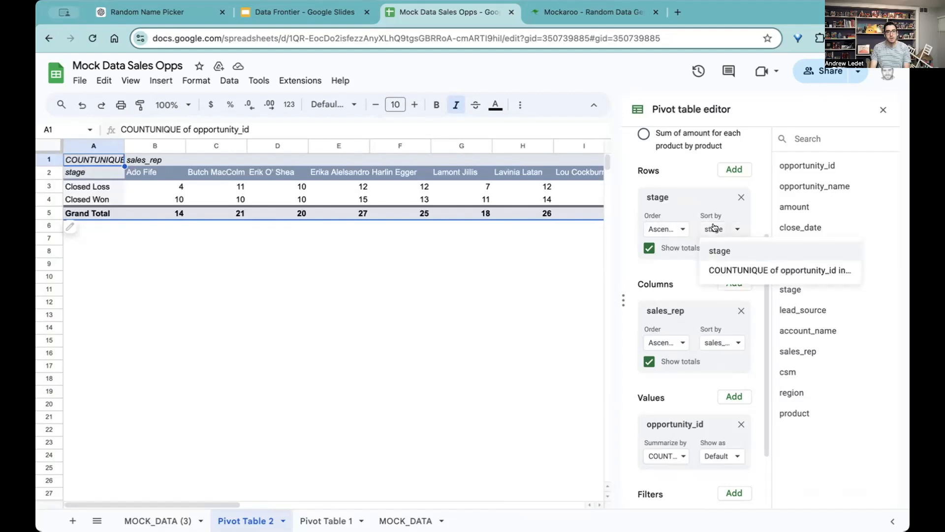
{"action": "left_click", "coordinate": [713, 228]}
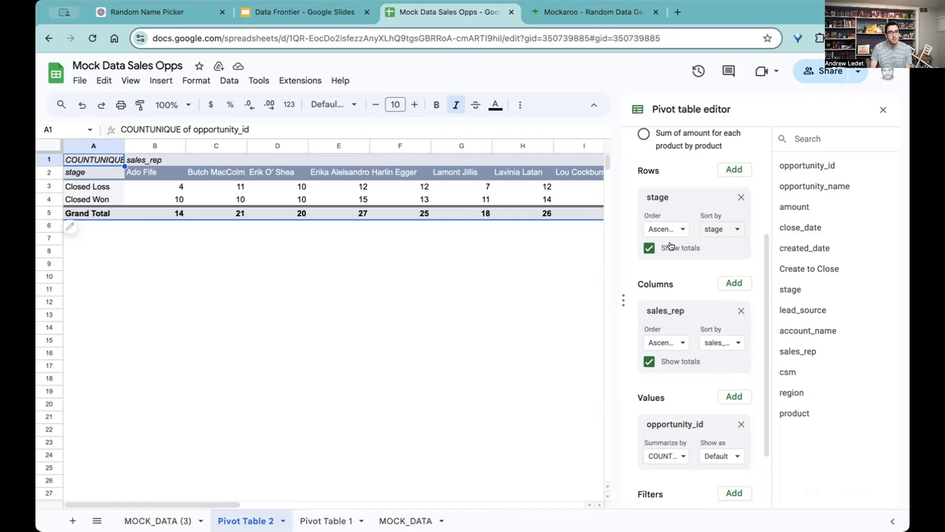
Return the opportunity_id values to the % of column display
{"action": "scroll", "coordinate": [691, 389], "scroll_direction": "down", "scroll_amount": 2}
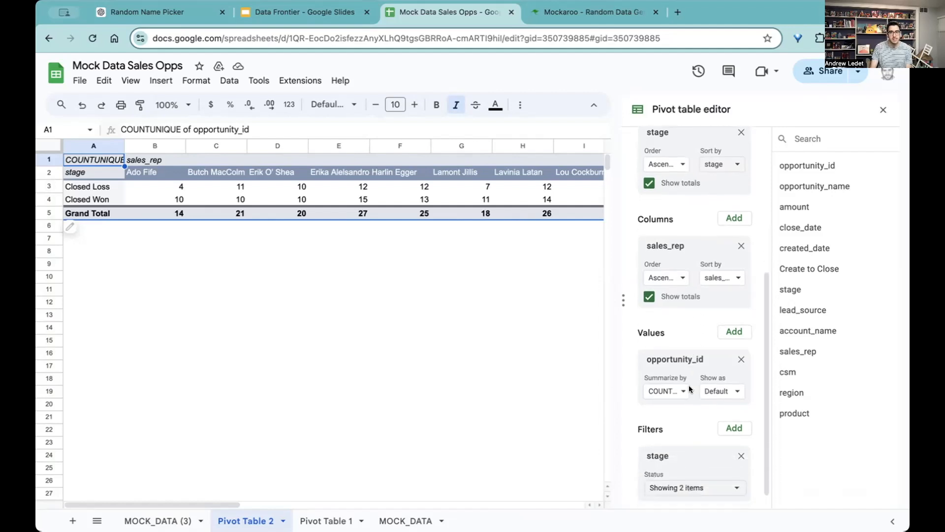
{"action": "scroll", "coordinate": [687, 387], "scroll_direction": "down", "scroll_amount": 1}
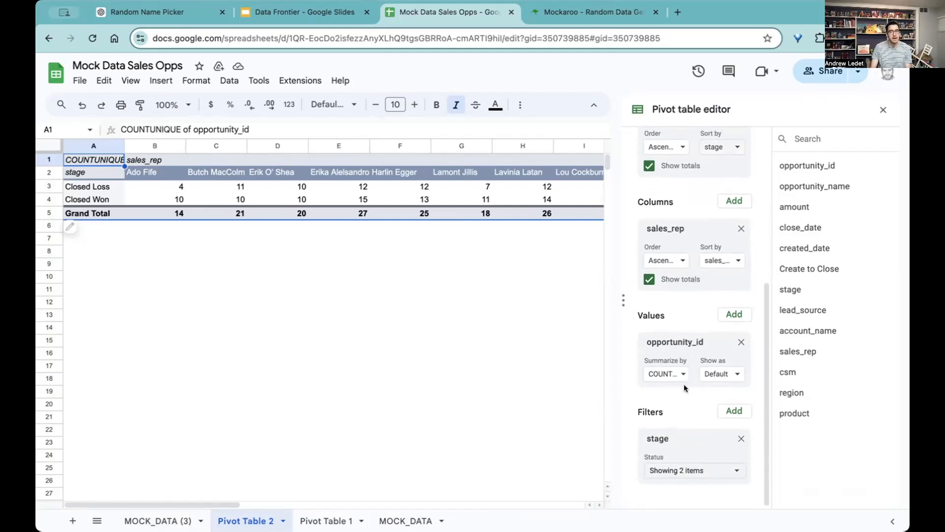
{"action": "left_click", "coordinate": [716, 376]}
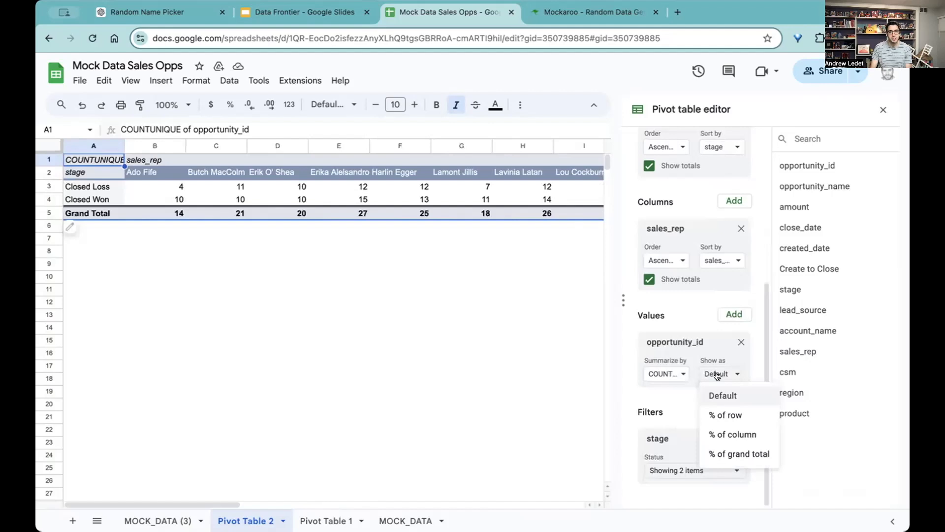
{"action": "left_click", "coordinate": [729, 433]}
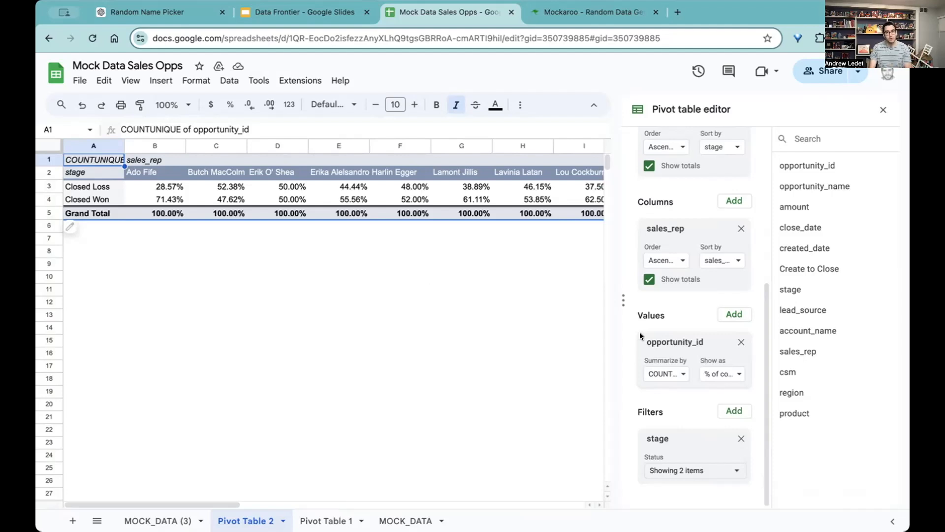
Add a second opportunity_id value summarized by COUNTUNIQUE with the Default display, and place it ahead of the % of column value
{"action": "left_click", "coordinate": [733, 313]}
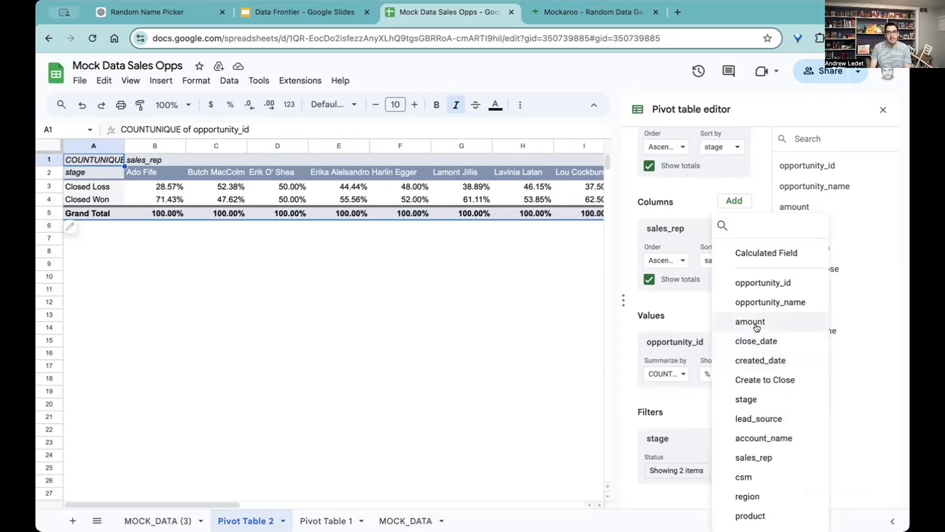
{"action": "left_click", "coordinate": [769, 281]}
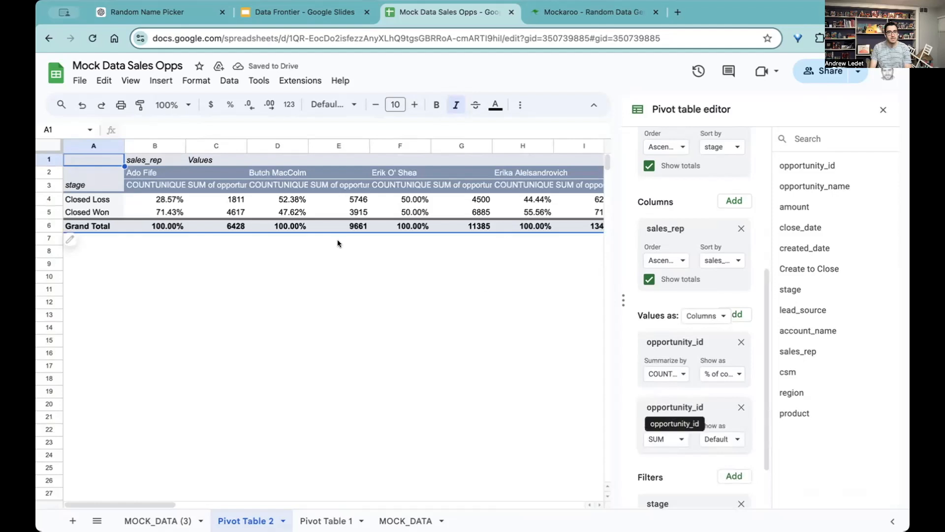
{"action": "left_click", "coordinate": [673, 438]}
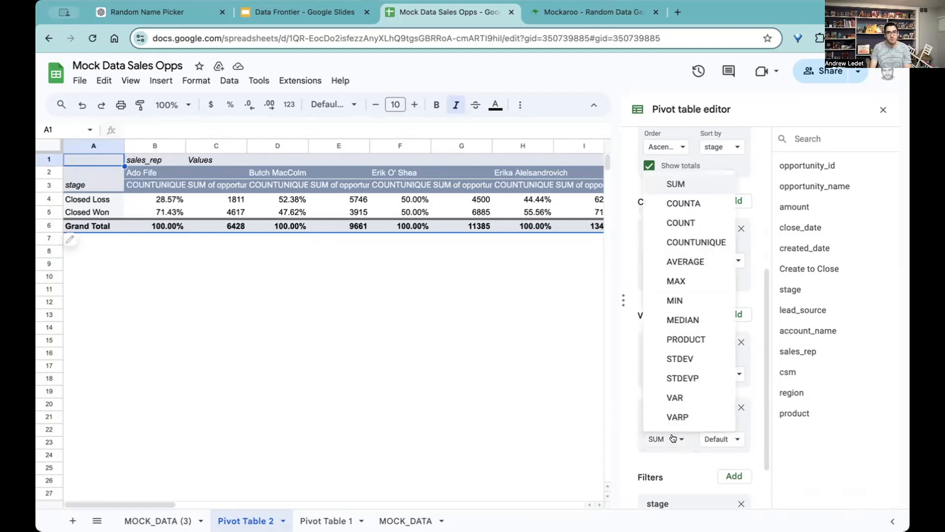
{"action": "left_click", "coordinate": [708, 243]}
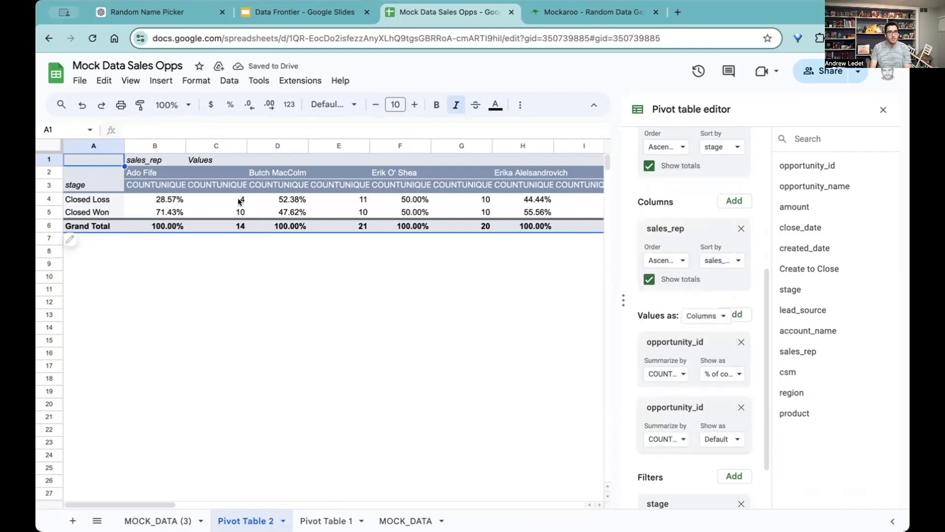
{"action": "left_click_drag", "start_coordinate": [695, 405], "coordinate": [693, 336]}
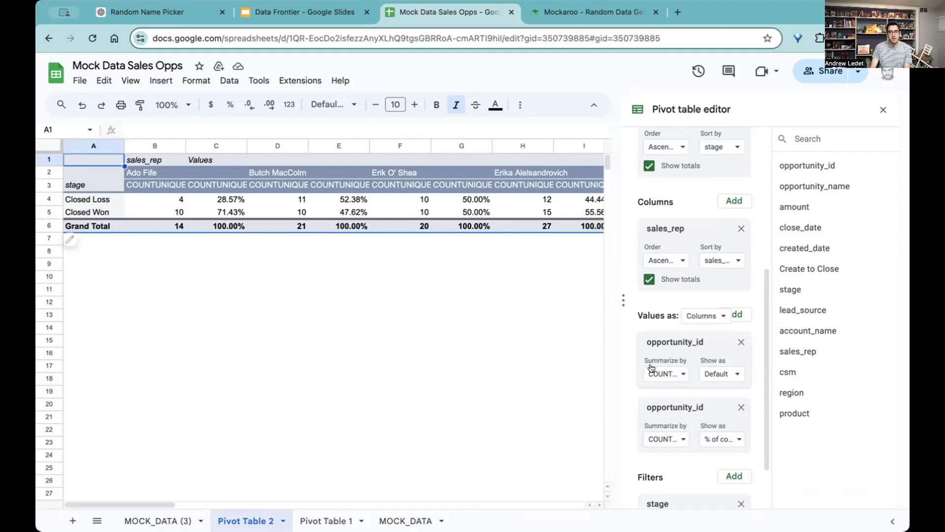
Replace sales_rep with region as the pivot columns, and review the closed deal counts and percentages across all regions
{"action": "left_click", "coordinate": [741, 229]}
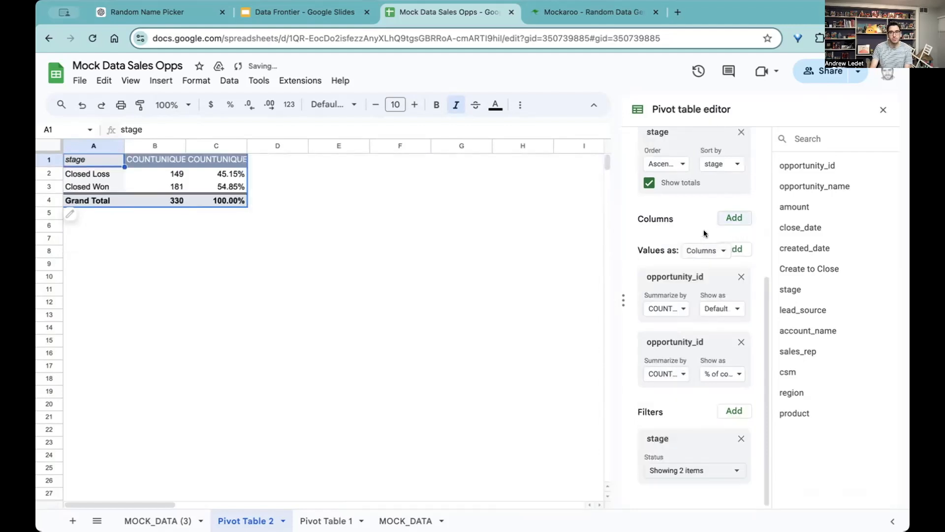
{"action": "left_click", "coordinate": [726, 217]}
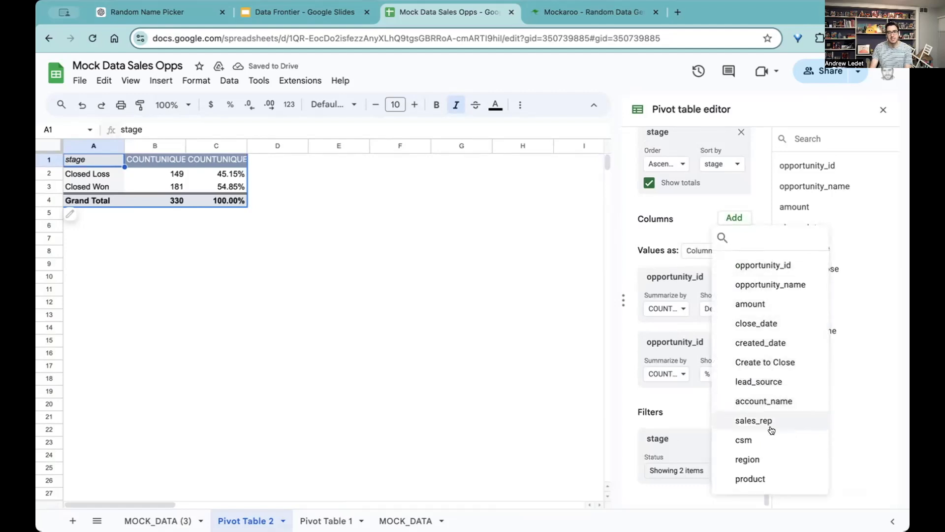
{"action": "left_click", "coordinate": [768, 457]}
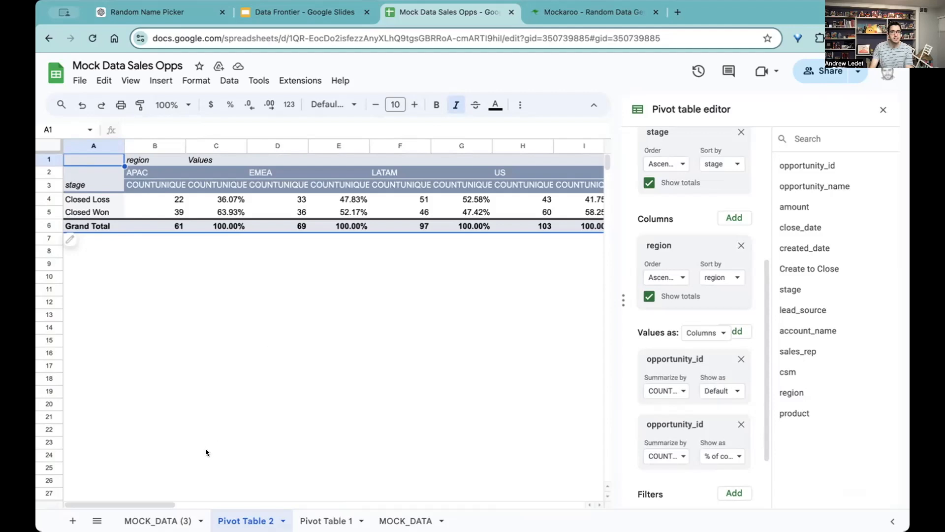
{"action": "left_click_drag", "start_coordinate": [150, 501], "coordinate": [205, 503]}
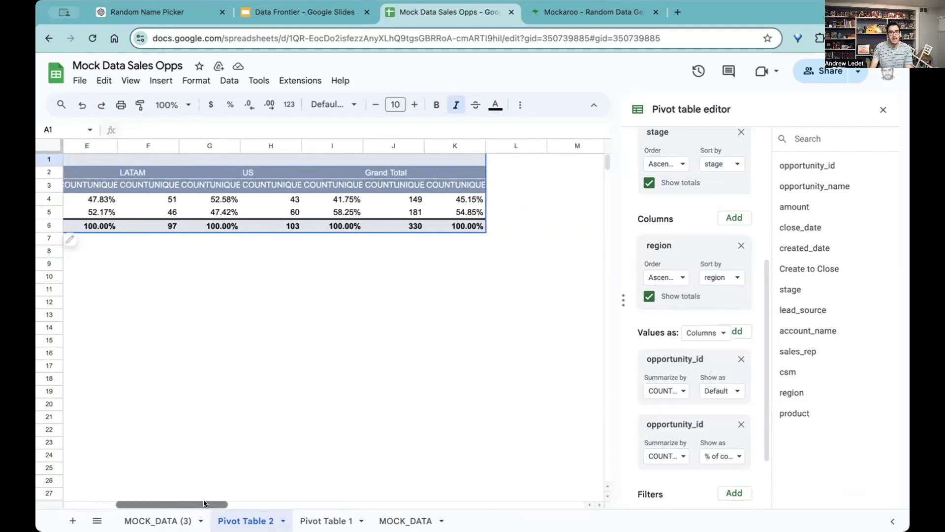
{"action": "left_click_drag", "start_coordinate": [205, 503], "coordinate": [117, 492]}
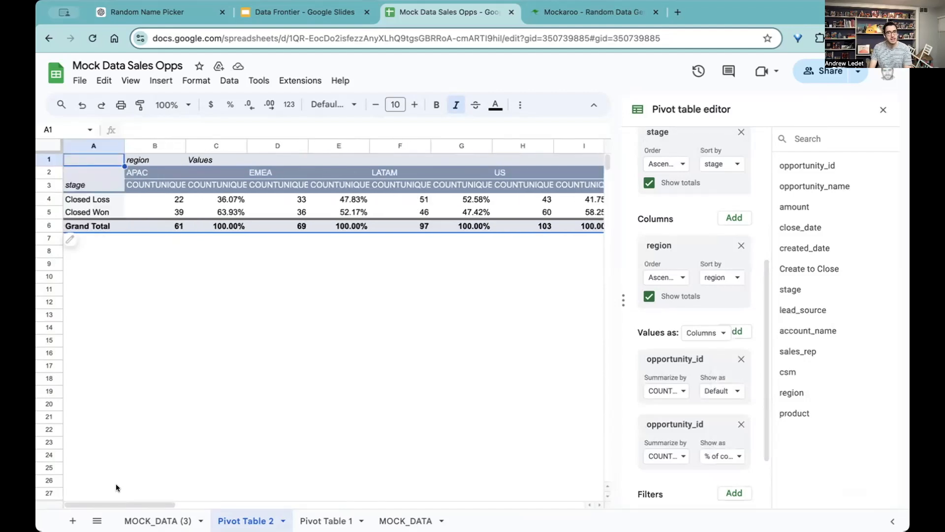
Replace region with product as the pivot columns
{"action": "left_click", "coordinate": [741, 246]}
{"action": "left_click", "coordinate": [733, 218]}
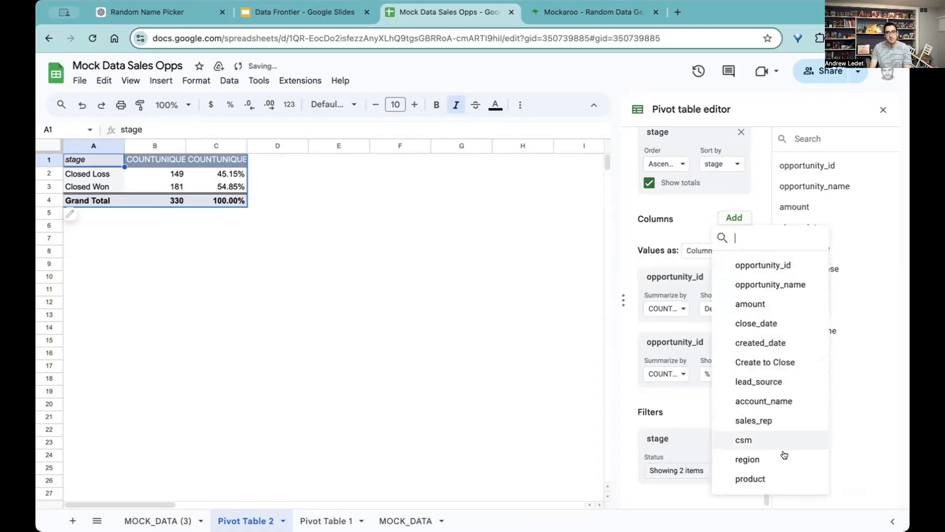
{"action": "left_click", "coordinate": [777, 478]}
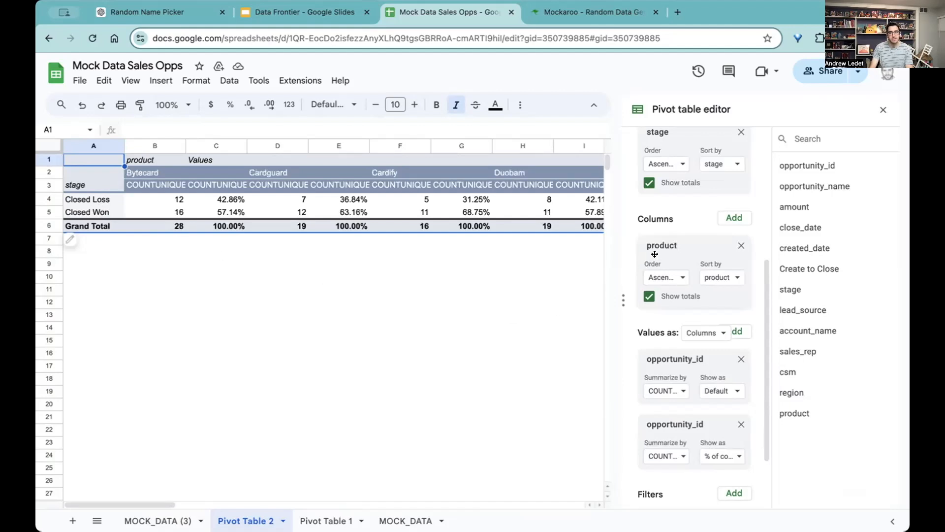
Sort the stage rows in descending order
{"action": "scroll", "coordinate": [669, 269], "scroll_direction": "up", "scroll_amount": 4}
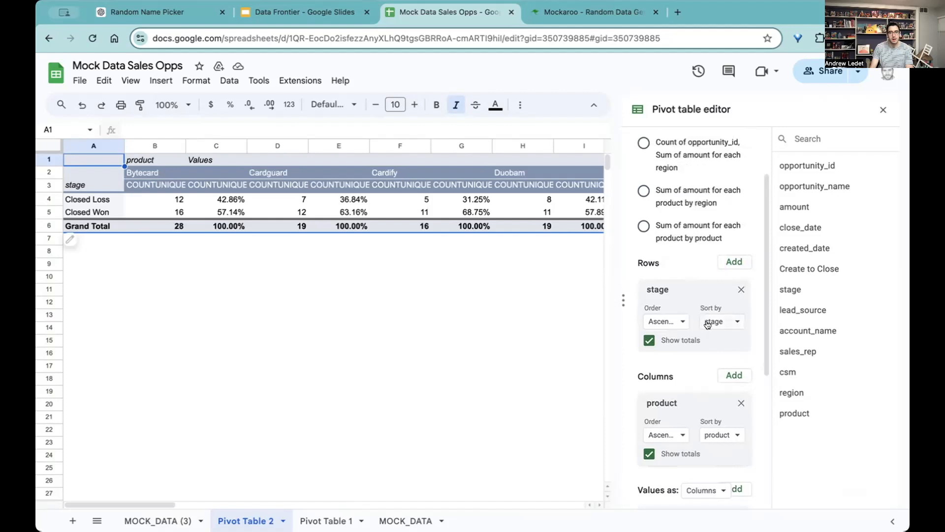
{"action": "left_click", "coordinate": [675, 321]}
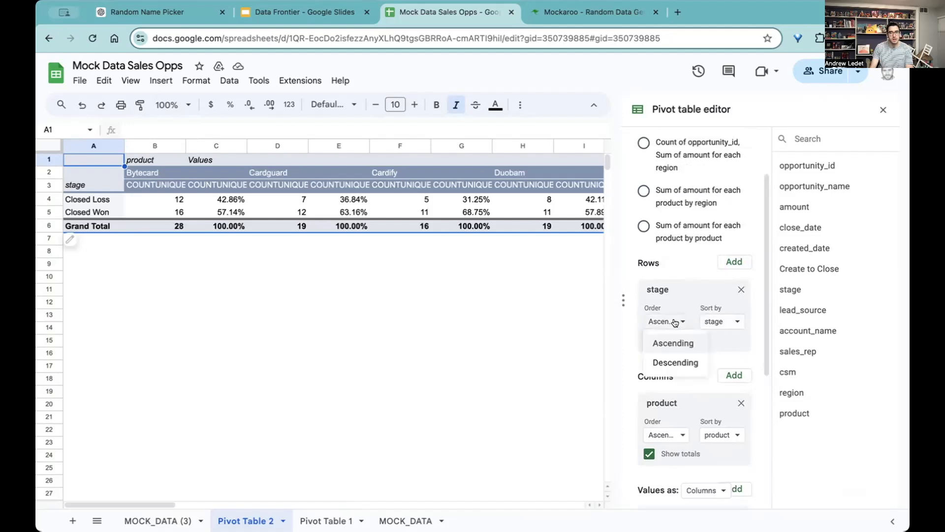
{"action": "left_click", "coordinate": [677, 361]}
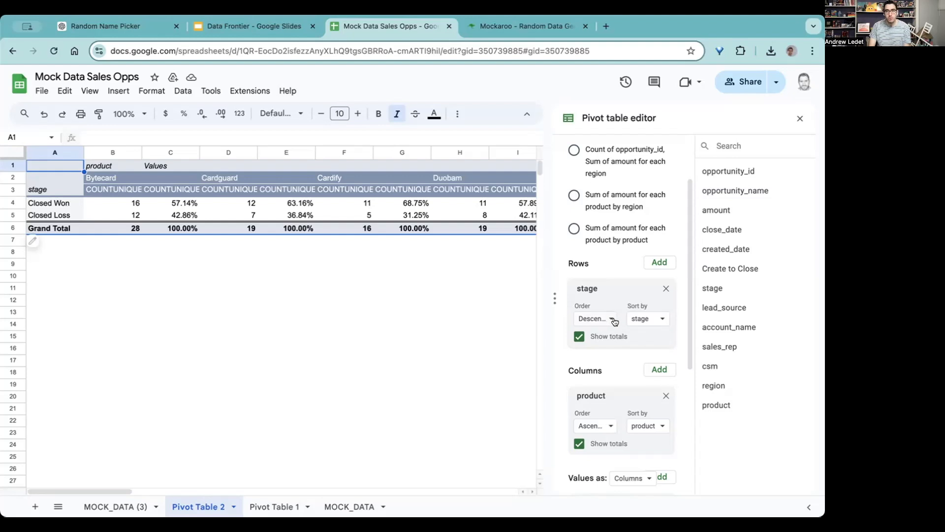
Replace product with close_date as the pivot columns
{"action": "scroll", "coordinate": [614, 321], "scroll_direction": "down", "scroll_amount": 3}
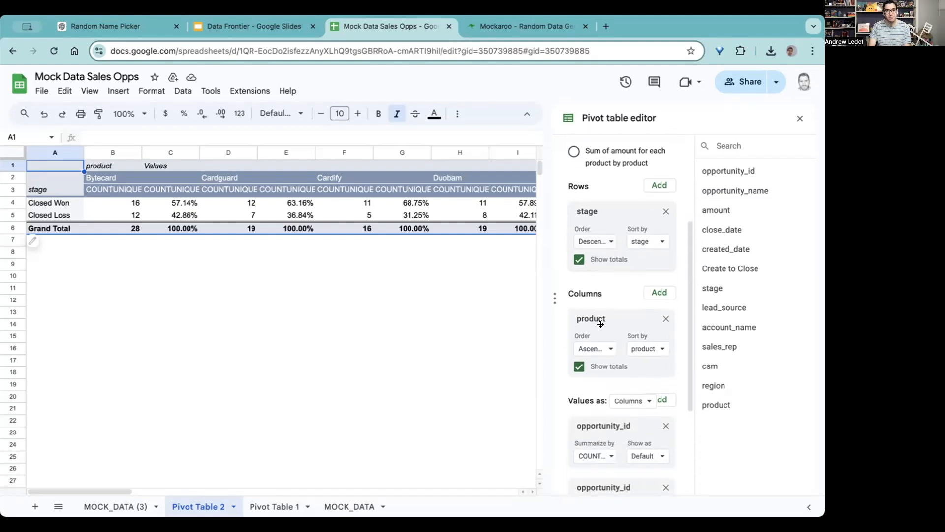
{"action": "left_click", "coordinate": [663, 318]}
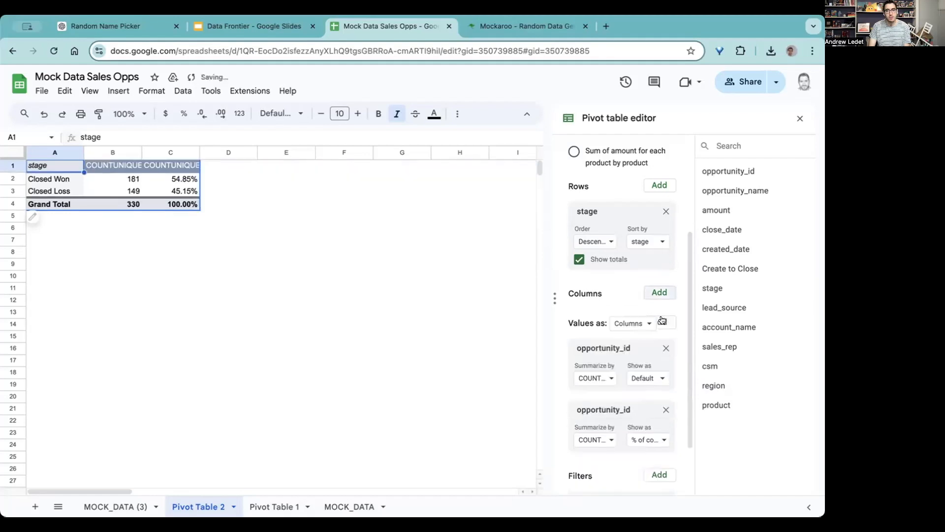
{"action": "left_click", "coordinate": [660, 292]}
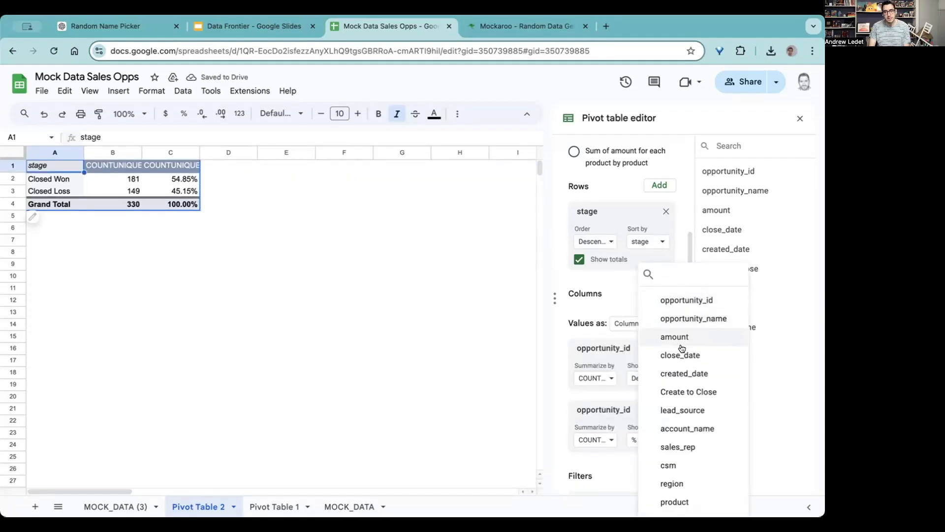
{"action": "left_click", "coordinate": [695, 358]}
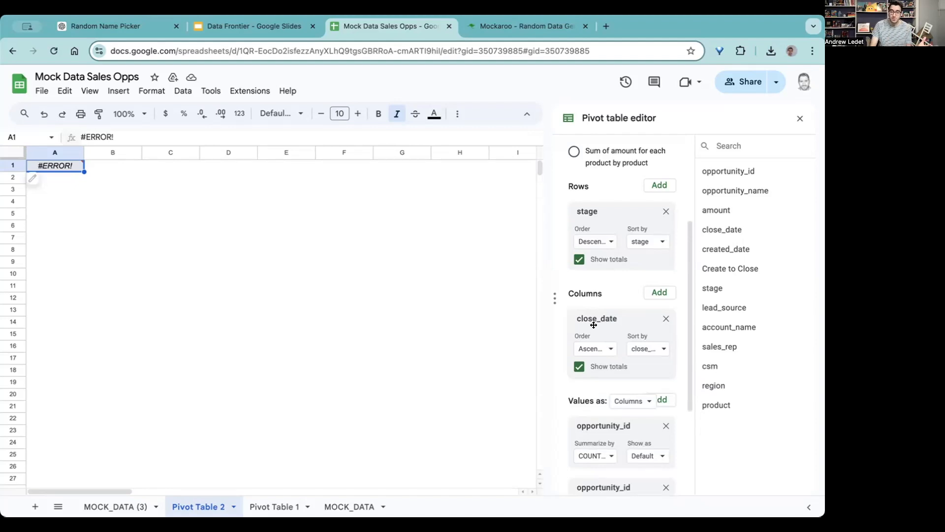
Add a product filter to the pivot table that keeps only Bytecard
{"action": "scroll", "coordinate": [594, 325], "scroll_direction": "down", "scroll_amount": 3}
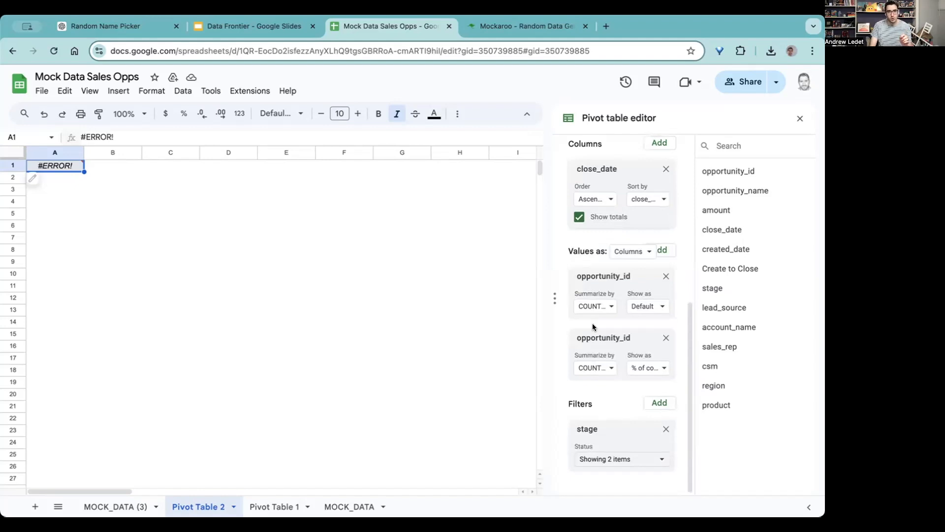
{"action": "left_click", "coordinate": [652, 403]}
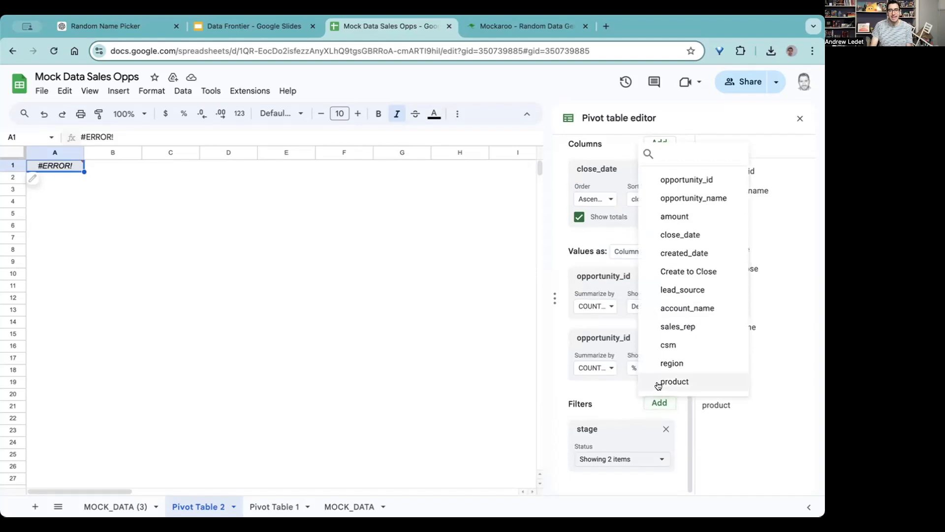
{"action": "left_click", "coordinate": [658, 385]}
{"action": "scroll", "coordinate": [624, 391], "scroll_direction": "down", "scroll_amount": 1}
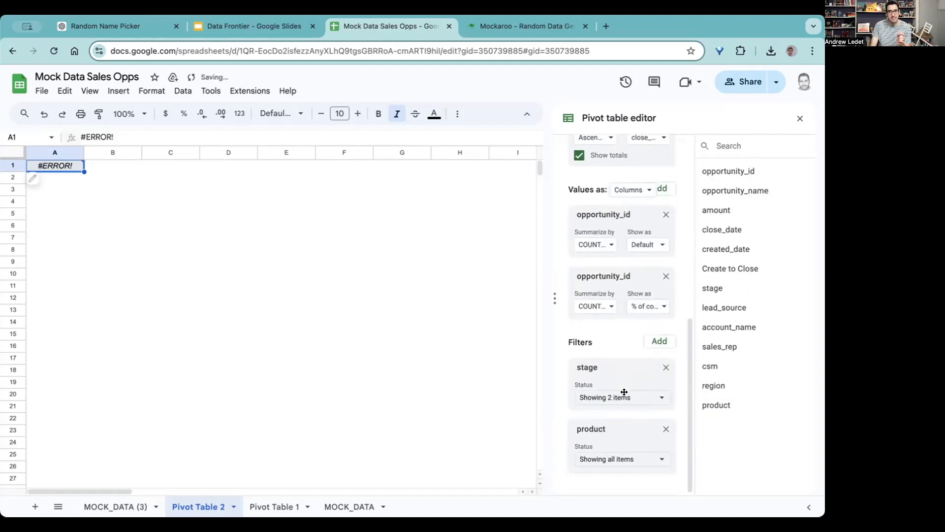
{"action": "left_click", "coordinate": [633, 458]}
{"action": "left_click", "coordinate": [627, 354]}
{"action": "left_click", "coordinate": [649, 403]}
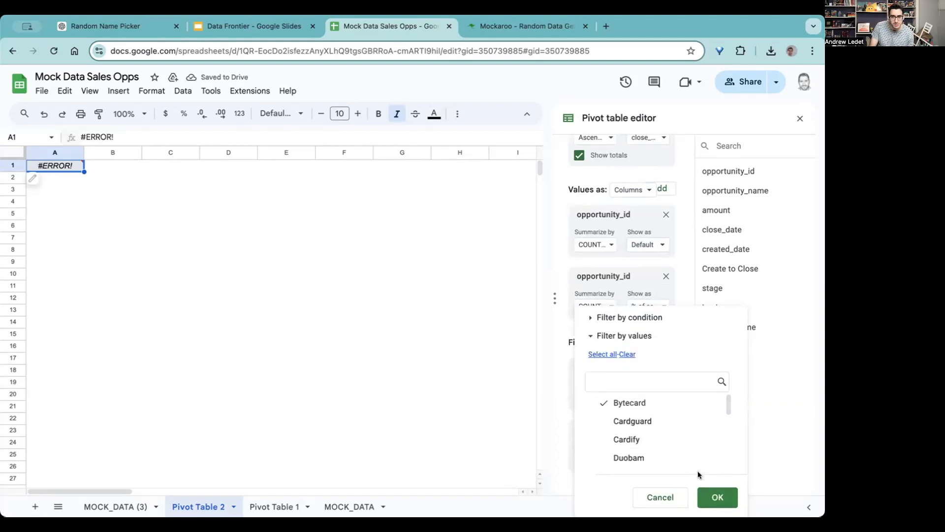
{"action": "left_click", "coordinate": [709, 496]}
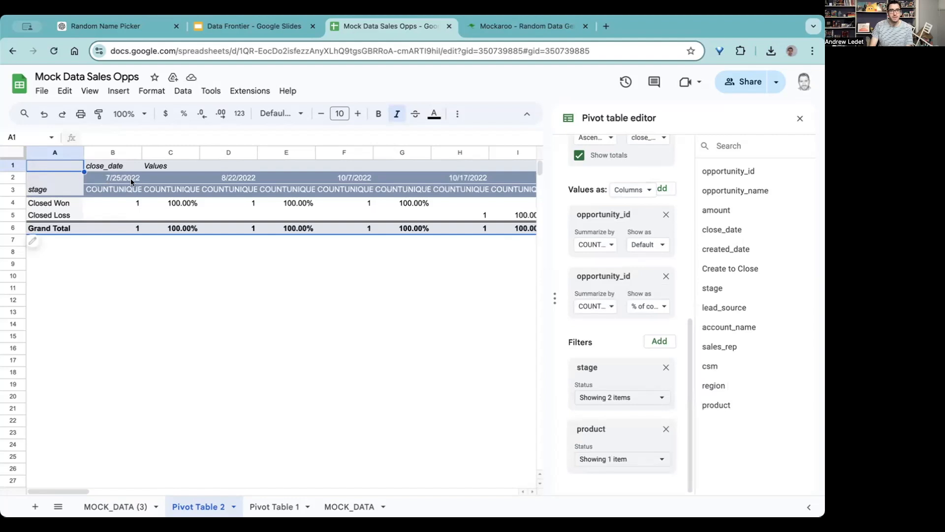
Group the close_date columns by Month, and regroup them by Quarter
{"action": "right_click", "coordinate": [108, 175]}
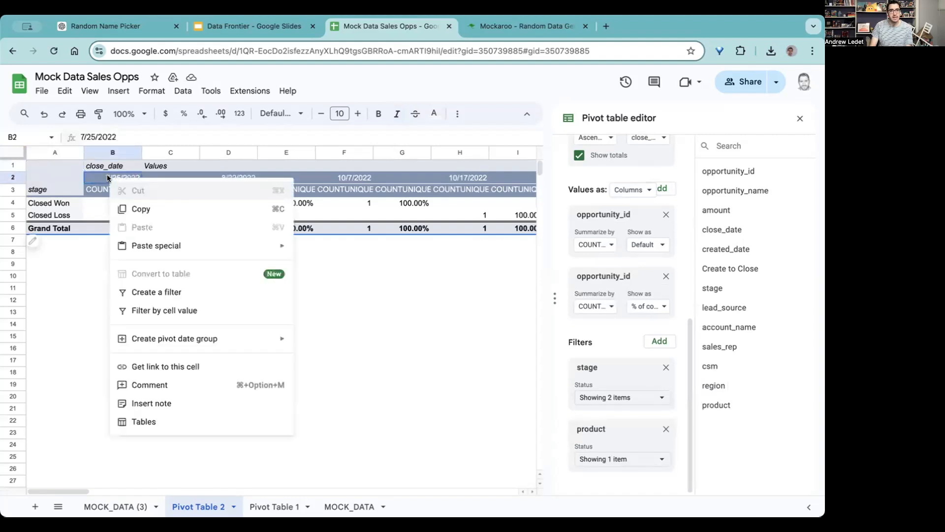
{"action": "mouse_move", "coordinate": [178, 338]}
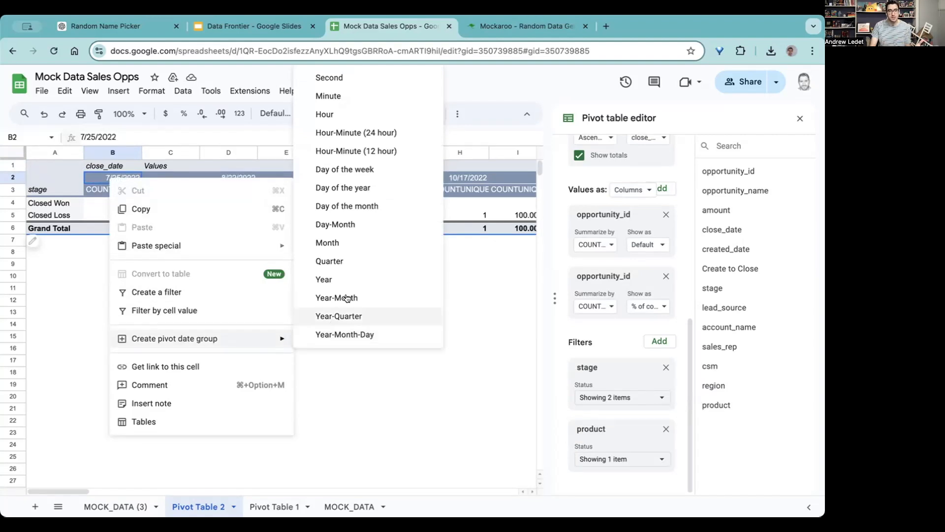
{"action": "left_click", "coordinate": [344, 244]}
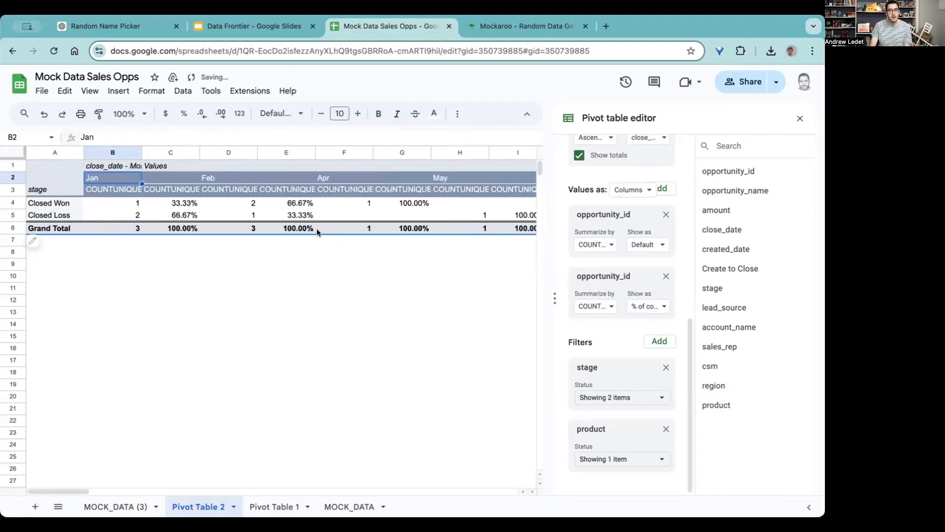
{"action": "right_click", "coordinate": [93, 179]}
{"action": "mouse_move", "coordinate": [213, 346]}
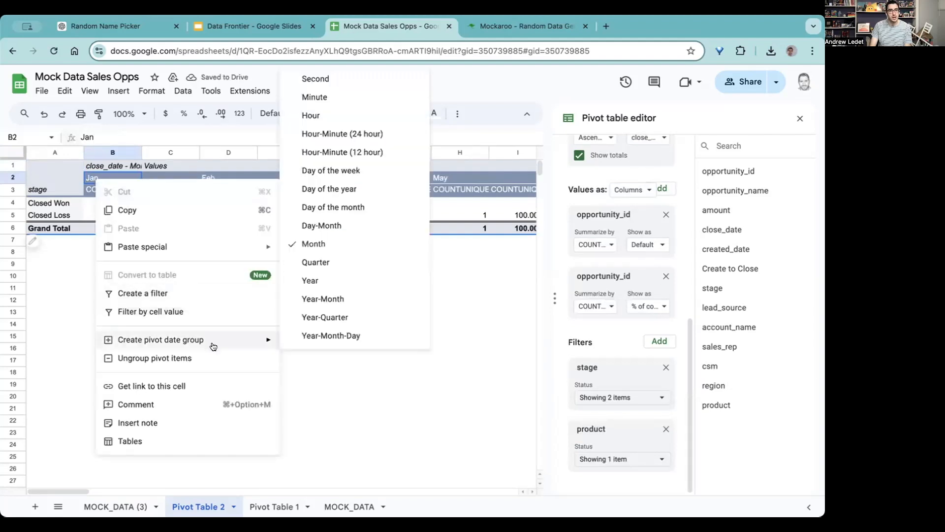
{"action": "left_click", "coordinate": [338, 263]}
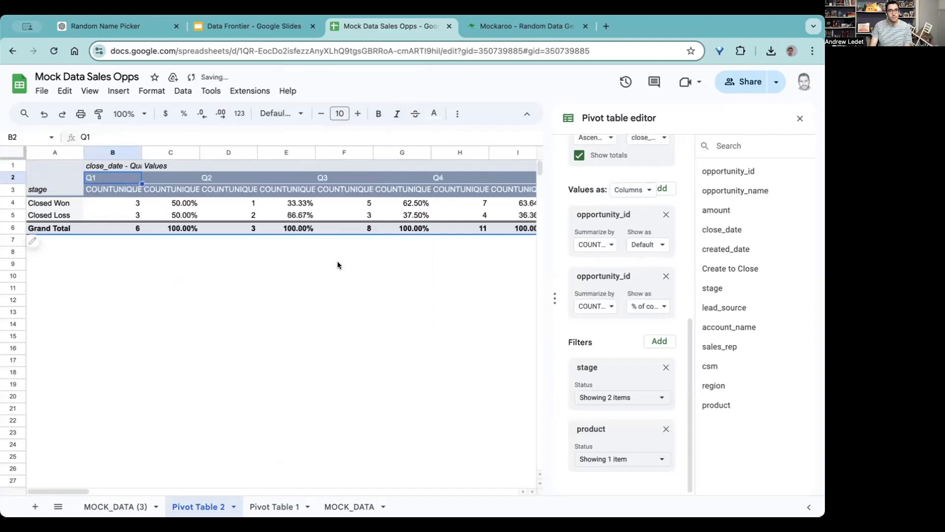
Change the close_date column grouping to Year-Quarter
{"action": "right_click", "coordinate": [118, 180]}
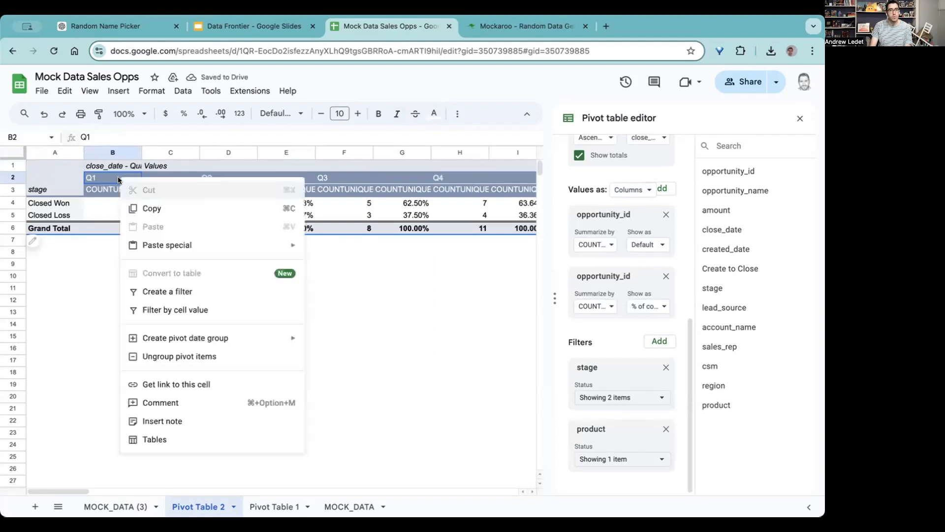
{"action": "mouse_move", "coordinate": [241, 338]}
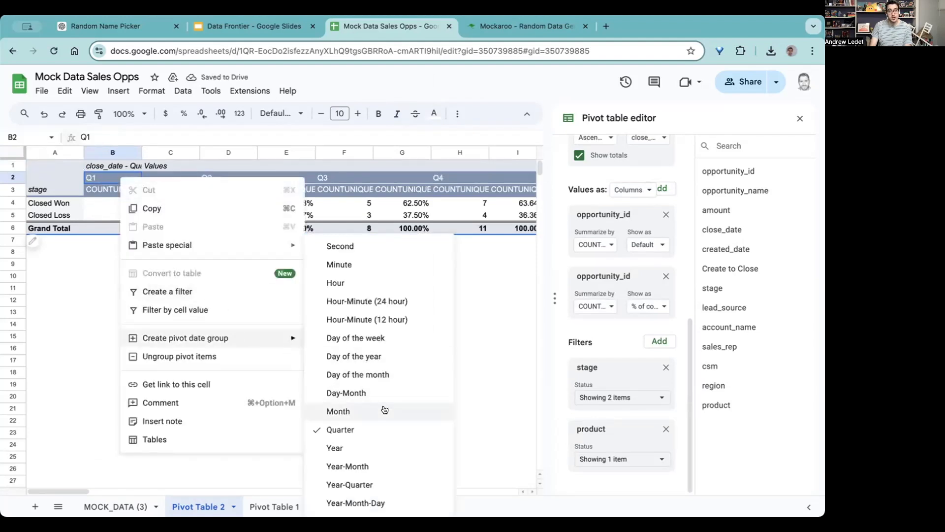
{"action": "left_click", "coordinate": [381, 484]}
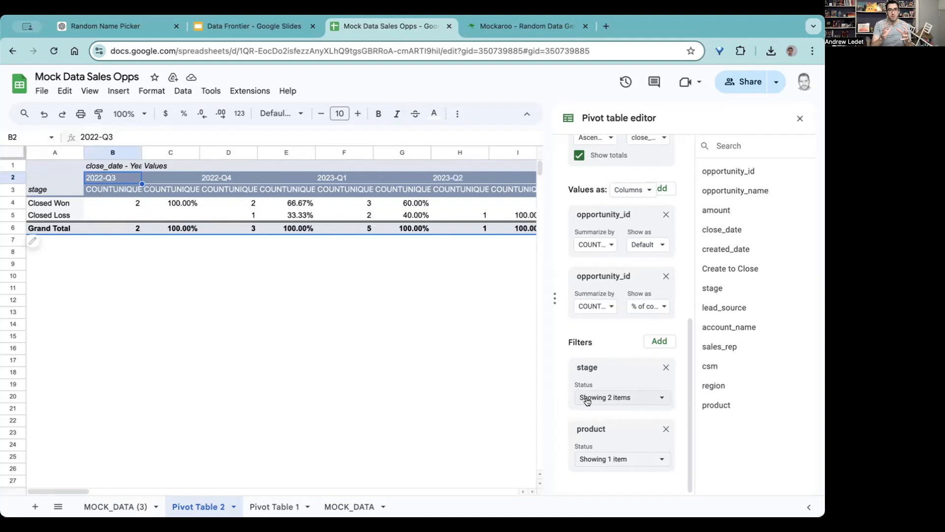
Remove the product filter from the pivot table, and review the win rates of all quarters through to the grand total
{"action": "left_click", "coordinate": [665, 429]}
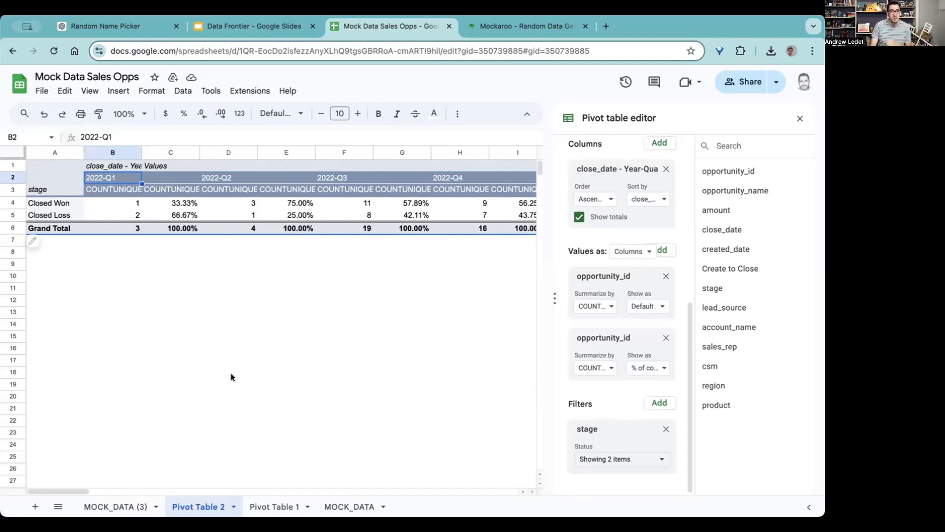
{"action": "left_click_drag", "start_coordinate": [72, 489], "coordinate": [73, 487]}
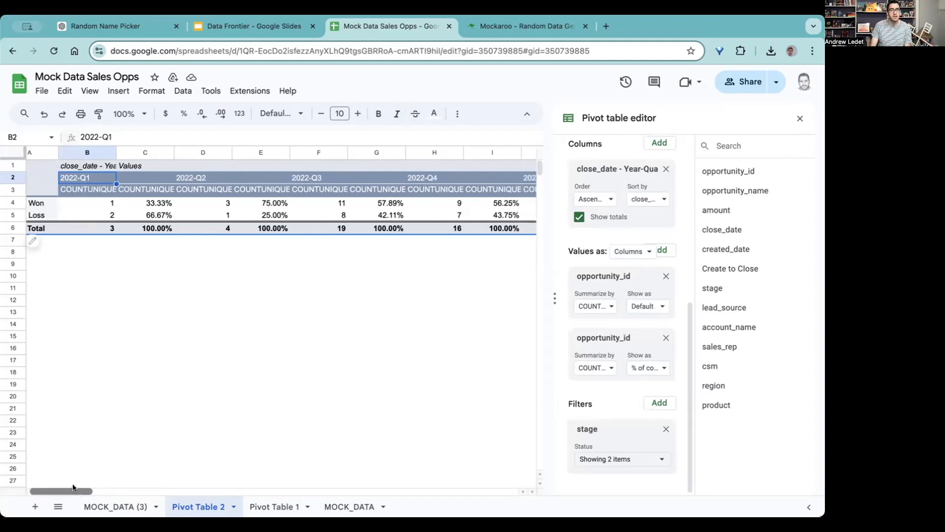
{"action": "left_click_drag", "start_coordinate": [73, 487], "coordinate": [206, 485]}
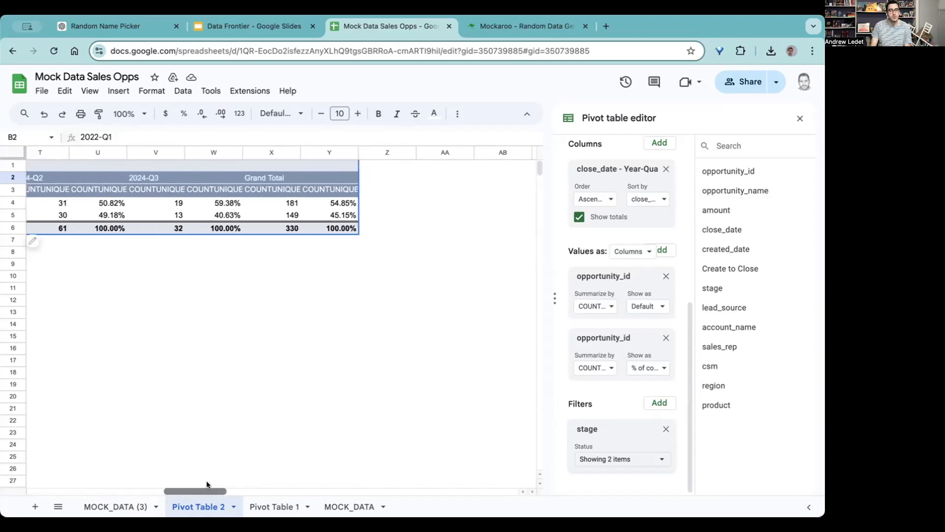
Remove the plain opportunity_id count from the pivot table's values, keeping only the count shown as a percentage of column
{"action": "left_click_drag", "start_coordinate": [207, 485], "coordinate": [46, 478]}
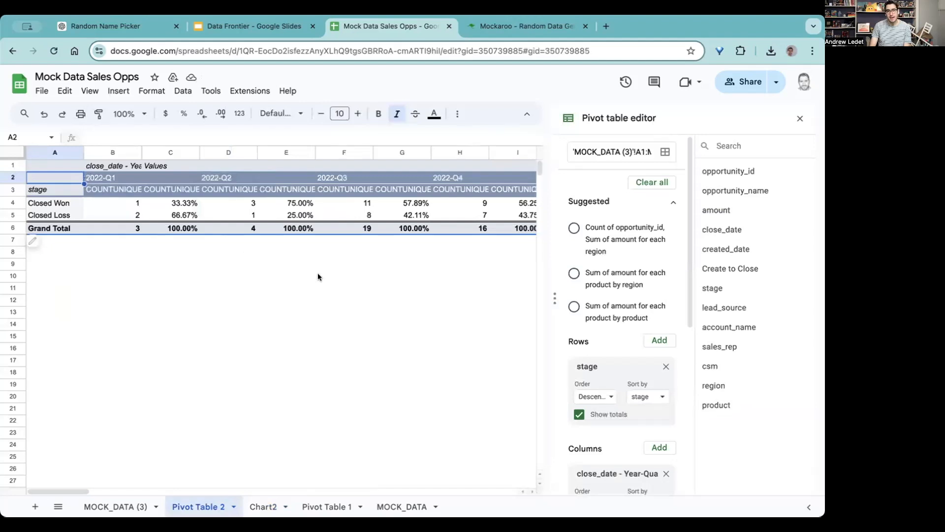
{"action": "scroll", "coordinate": [594, 354], "scroll_direction": "down", "scroll_amount": 3}
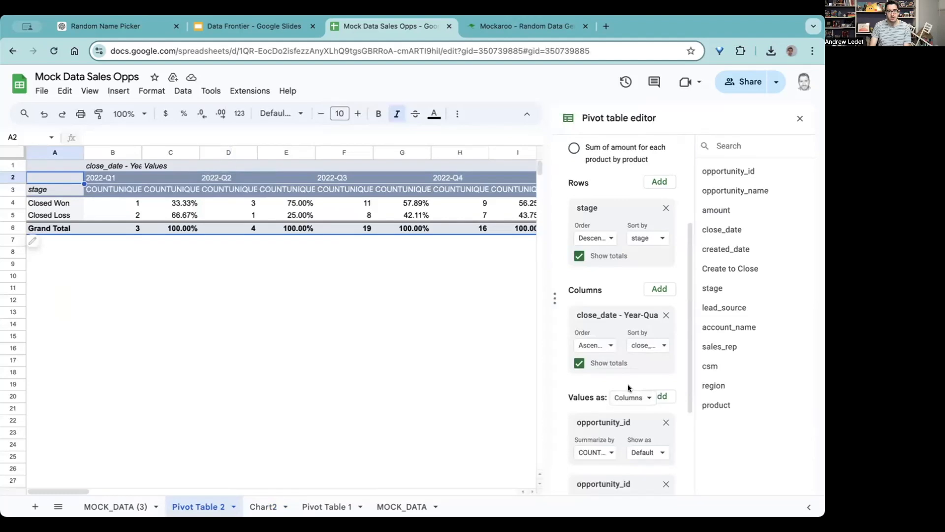
{"action": "scroll", "coordinate": [628, 386], "scroll_direction": "down", "scroll_amount": 2}
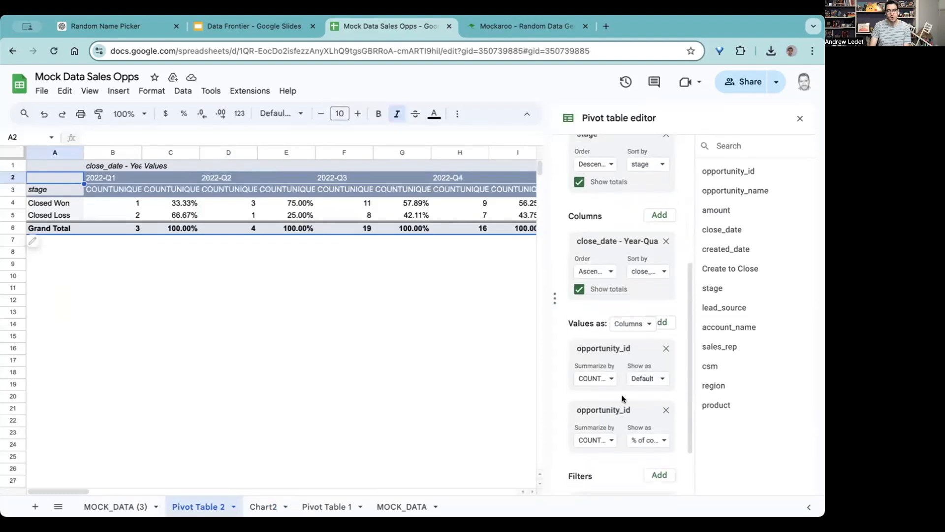
{"action": "left_click", "coordinate": [665, 348]}
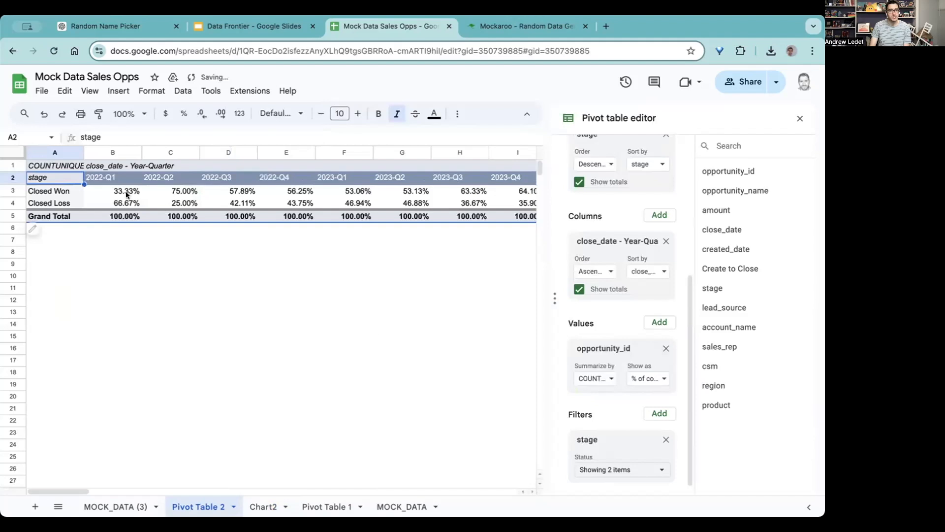
Insert a stacked column chart of the Closed Won and Closed Loss percentages by quarter from A2:L4, and move it to its own sheet
{"action": "left_click_drag", "start_coordinate": [66, 175], "coordinate": [296, 200]}
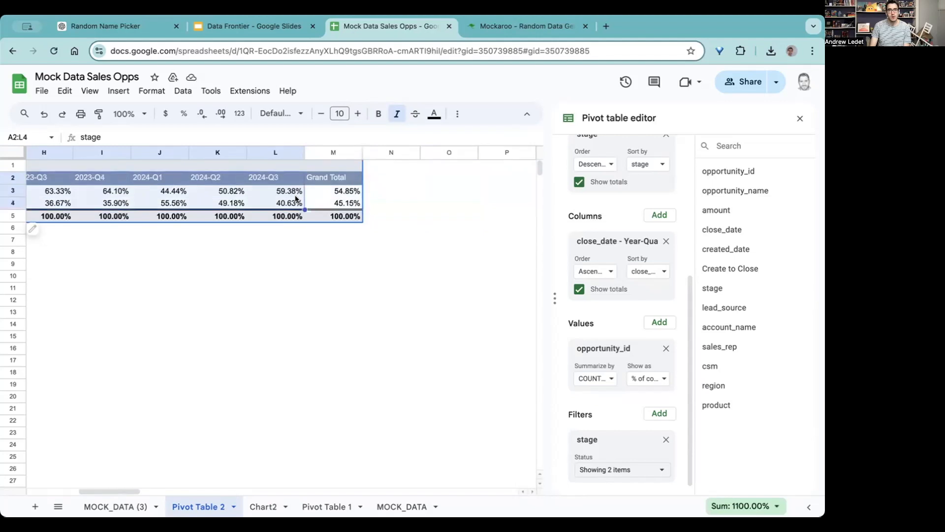
{"action": "left_click", "coordinate": [457, 113]}
{"action": "left_click", "coordinate": [395, 136]}
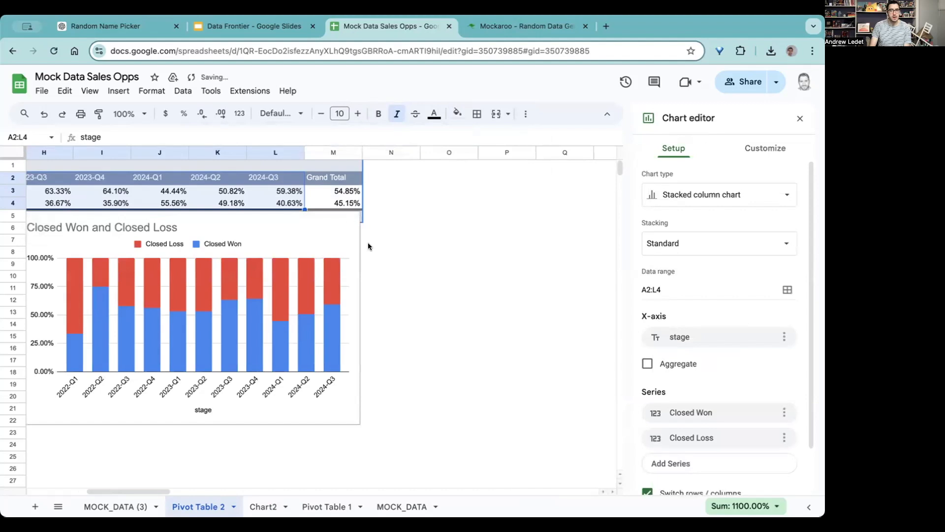
{"action": "left_click", "coordinate": [354, 238]}
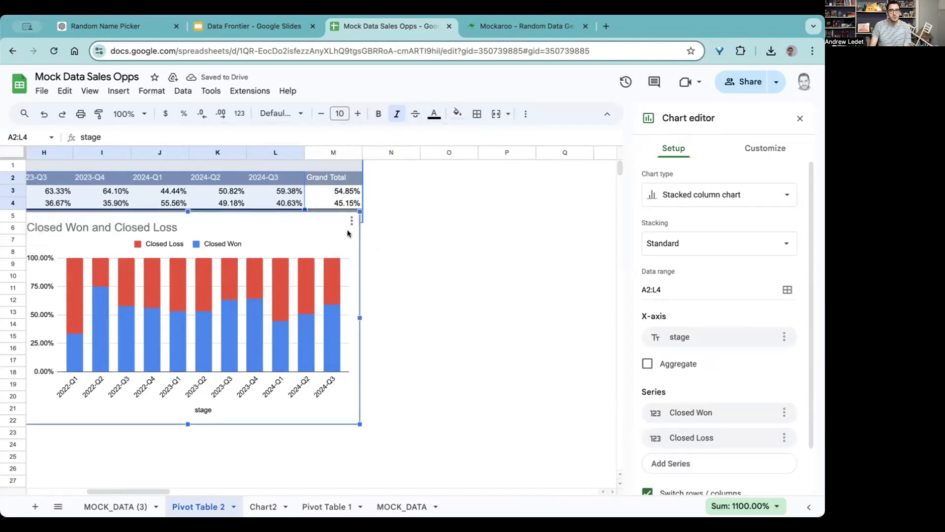
{"action": "left_click", "coordinate": [351, 220]}
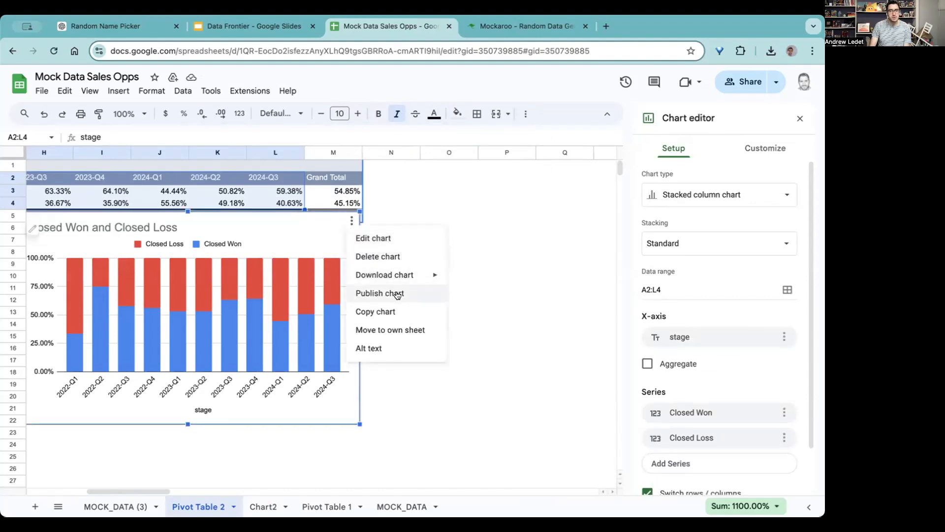
{"action": "left_click", "coordinate": [406, 327]}
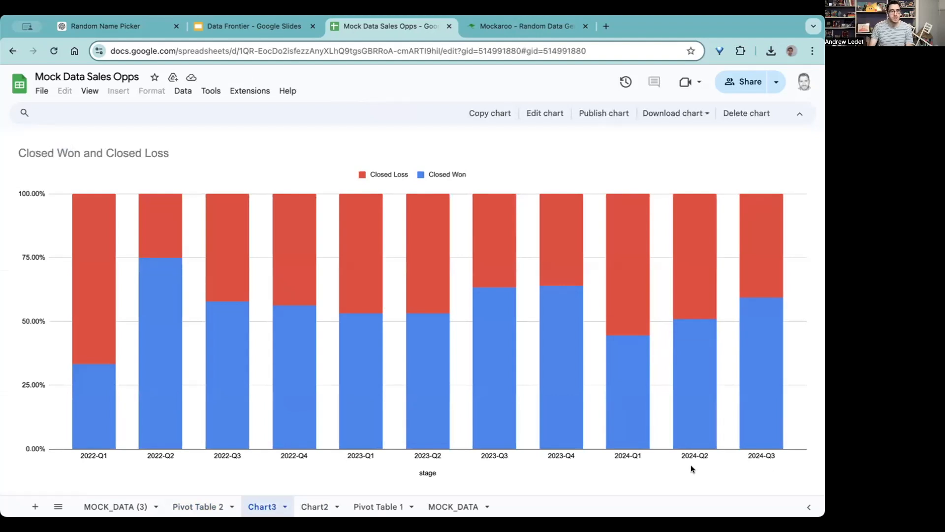
Add data labels to all series of the Closed Won and Closed Loss chart
{"action": "left_click", "coordinate": [545, 113]}
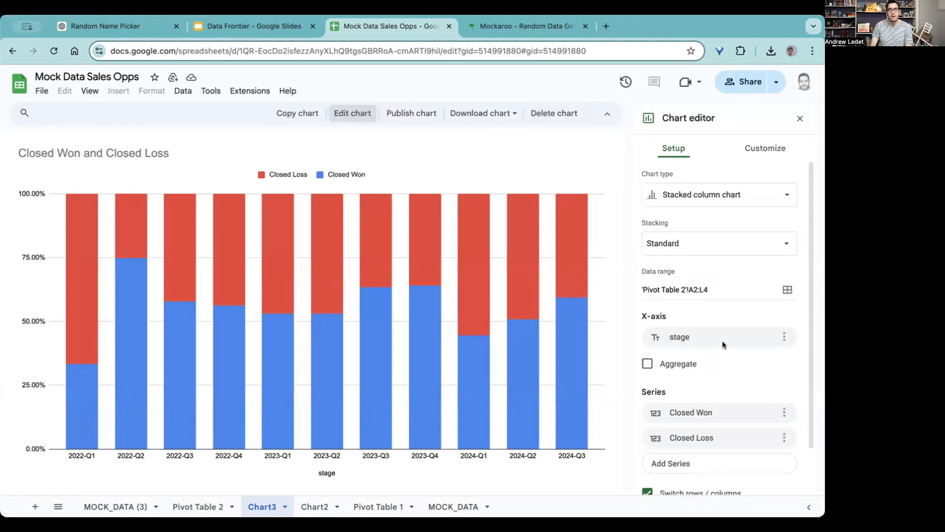
{"action": "left_click", "coordinate": [750, 153]}
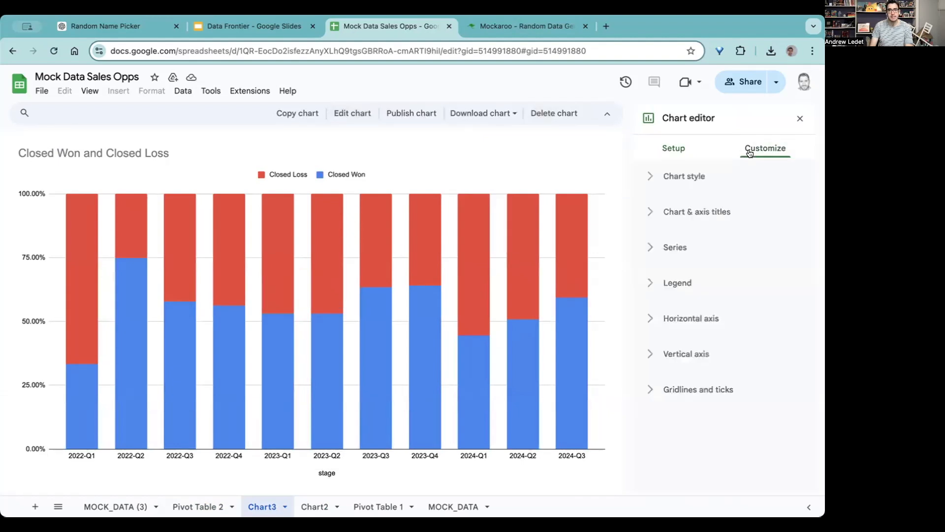
{"action": "left_click", "coordinate": [652, 247]}
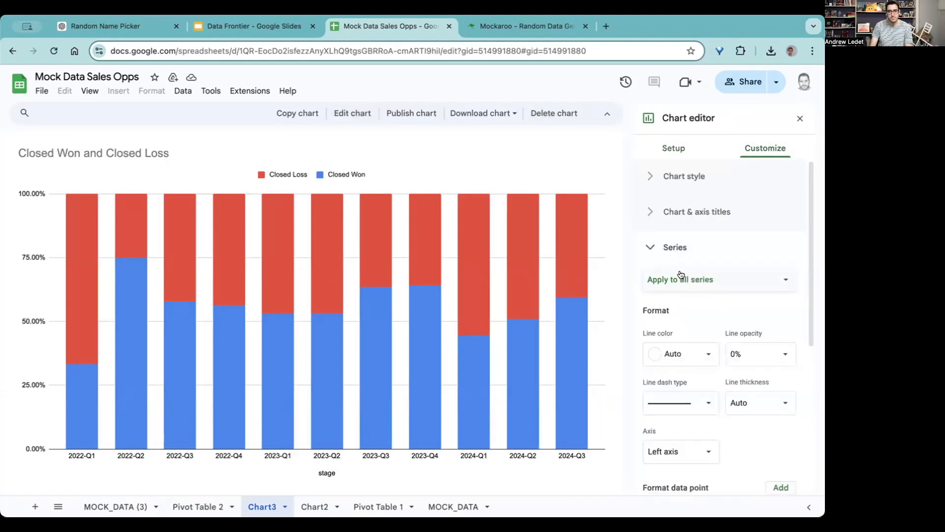
{"action": "scroll", "coordinate": [678, 273], "scroll_direction": "down", "scroll_amount": 3}
{"action": "left_click", "coordinate": [649, 380]}
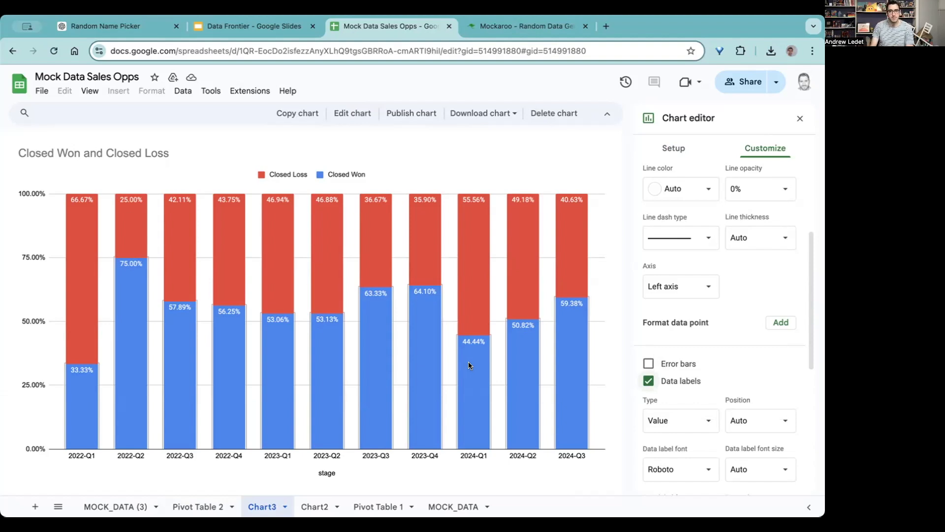
Return to the Pivot Table 2 sheet and view the quarterly win rates from the first column
{"action": "left_click", "coordinate": [198, 506]}
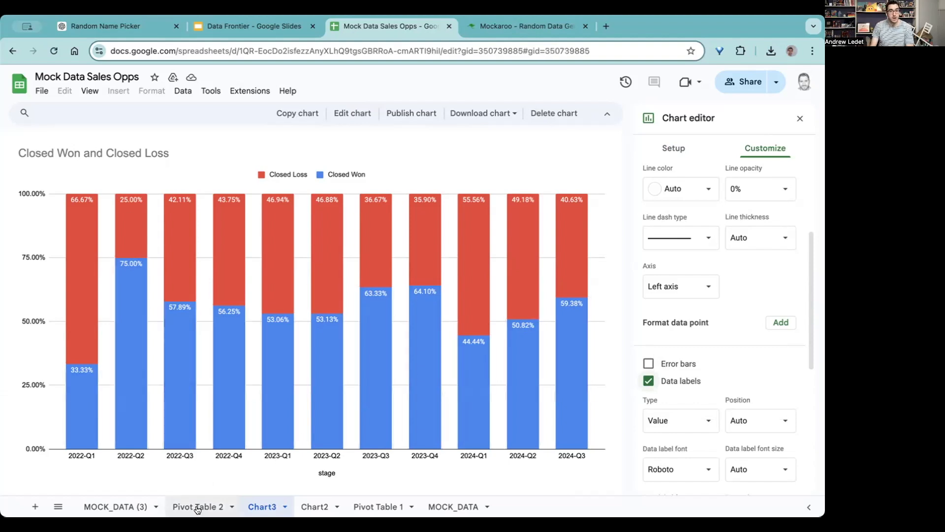
{"action": "left_click_drag", "start_coordinate": [232, 487], "coordinate": [118, 487]}
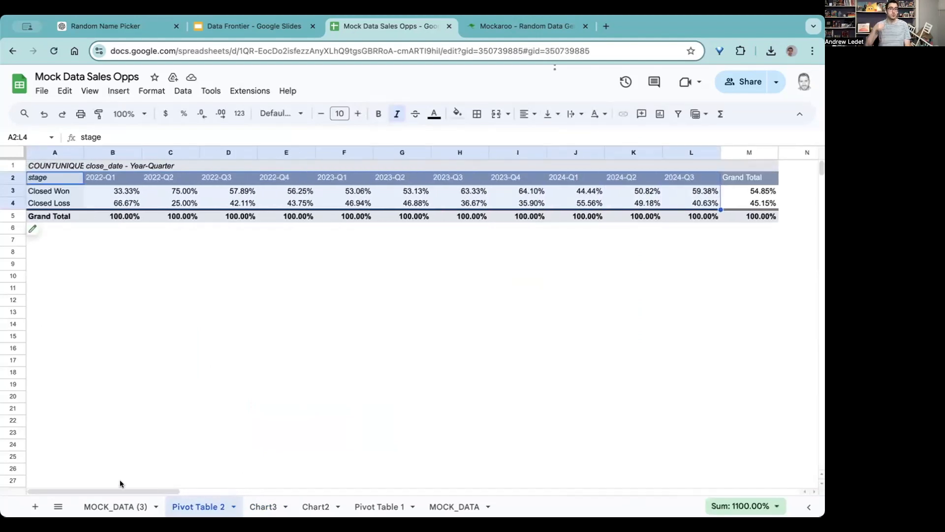